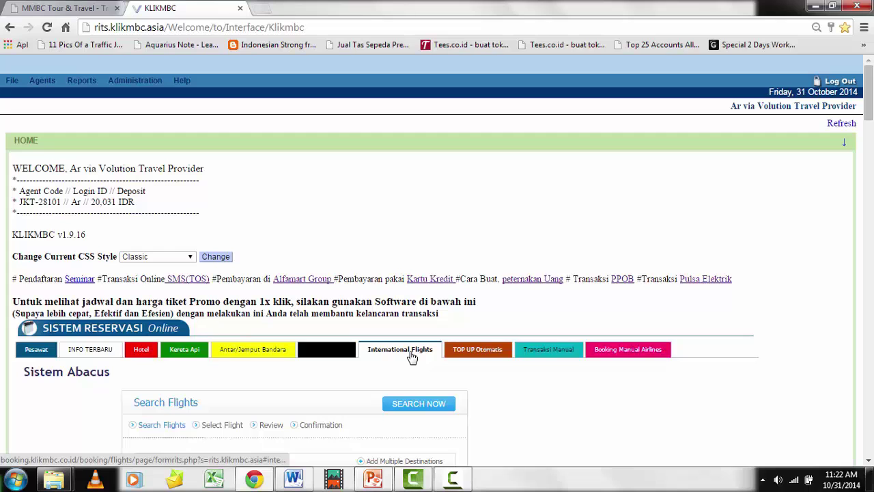
Keep the search one-way to Barcelona (BCN), departing 30 November
scroll(412, 357, down, 3)
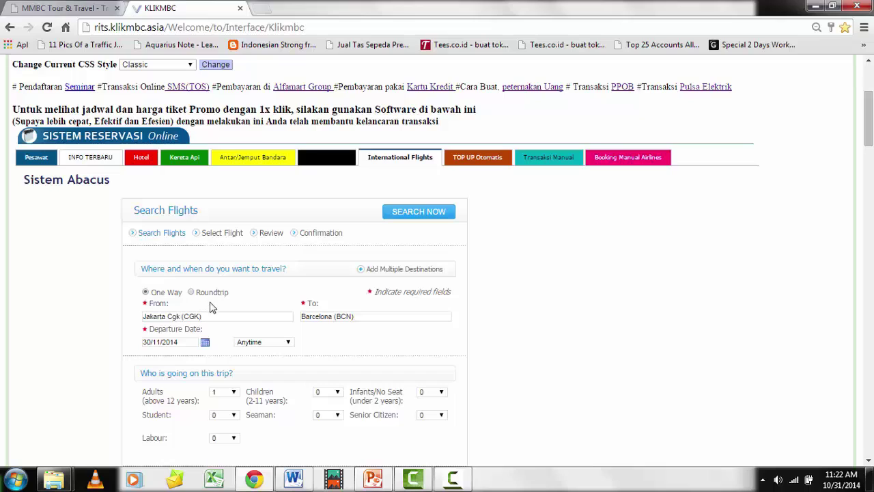
click(191, 292)
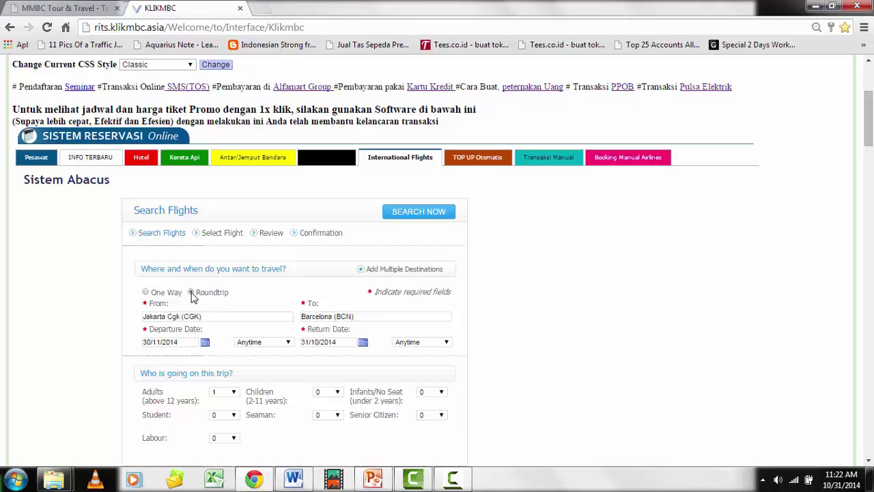
click(145, 293)
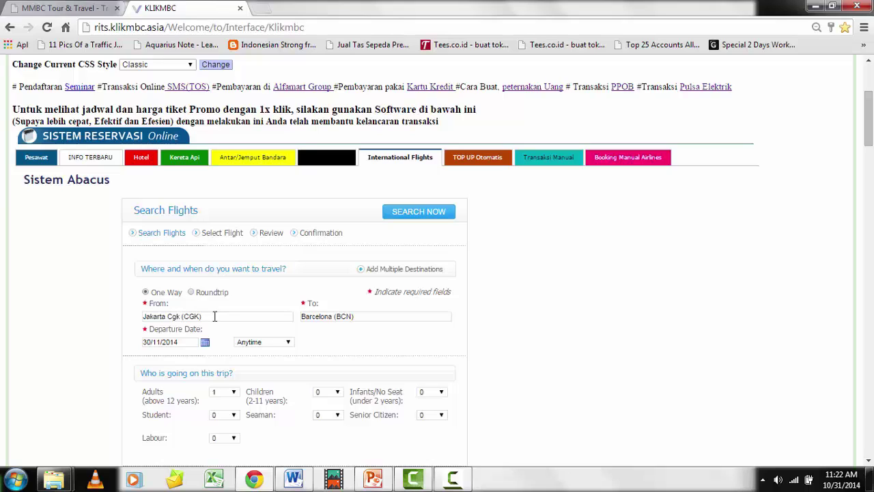
click(369, 316)
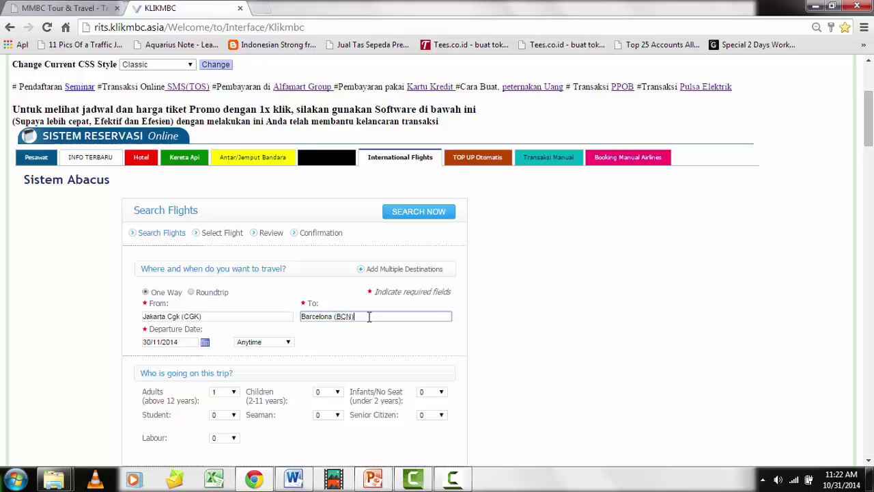
click(192, 344)
scroll(368, 401, down, 1)
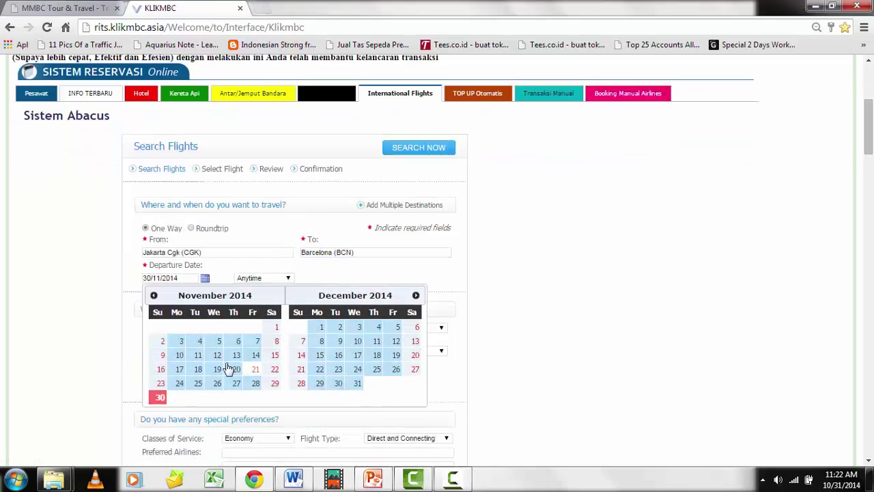
click(159, 398)
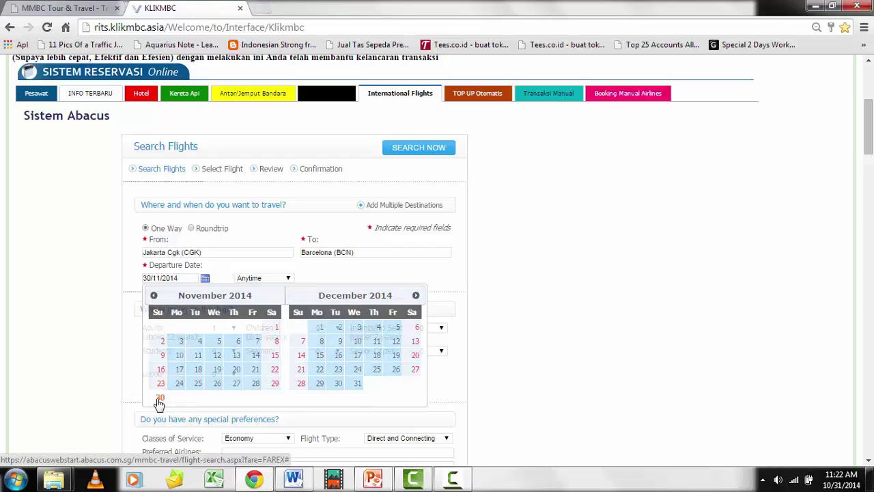
Keep Anytime departure, Economy class and Direct and Connecting flights in the search
click(287, 282)
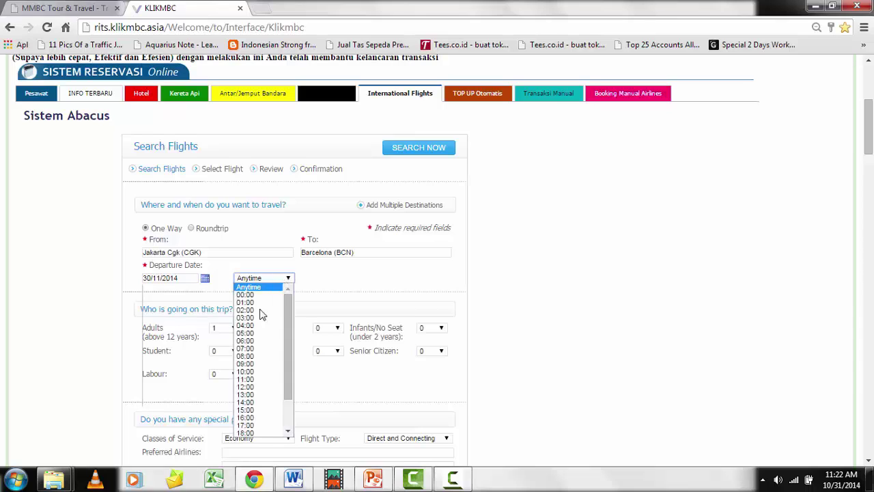
click(266, 283)
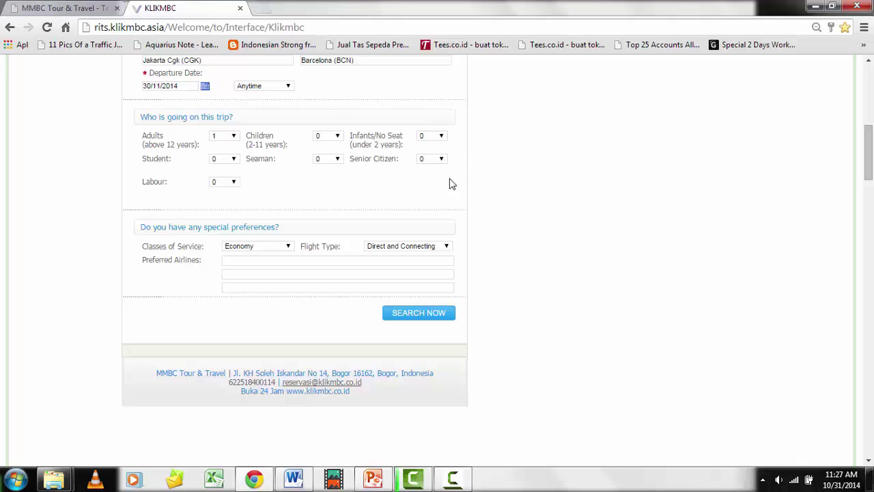
click(262, 247)
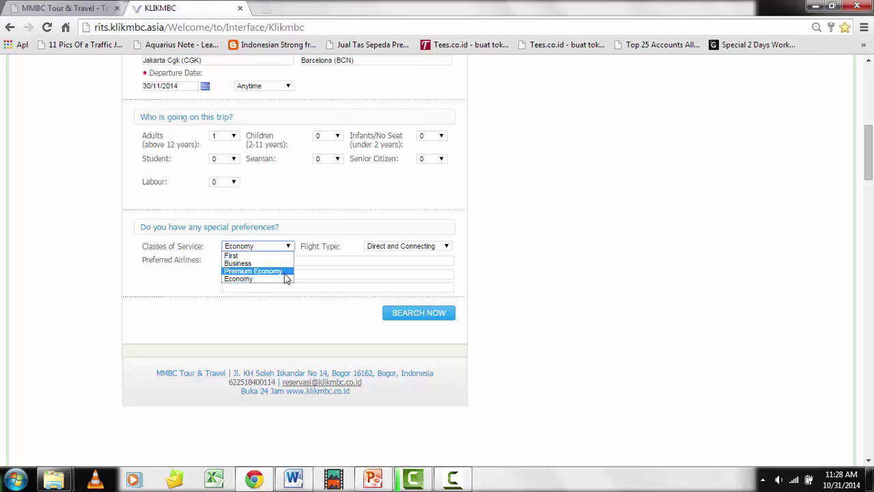
click(276, 278)
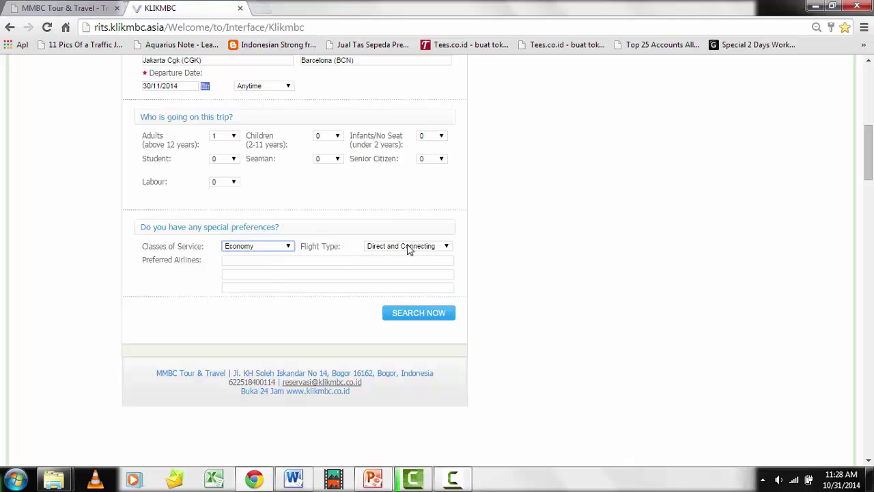
click(407, 249)
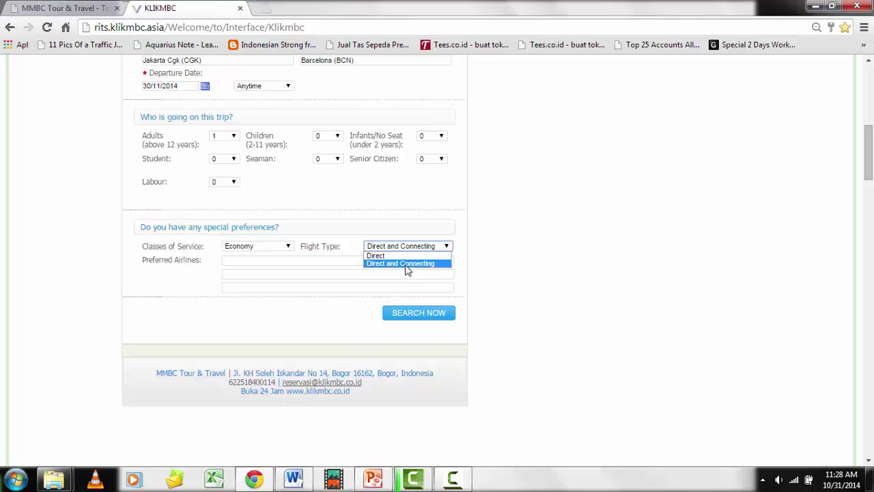
click(407, 265)
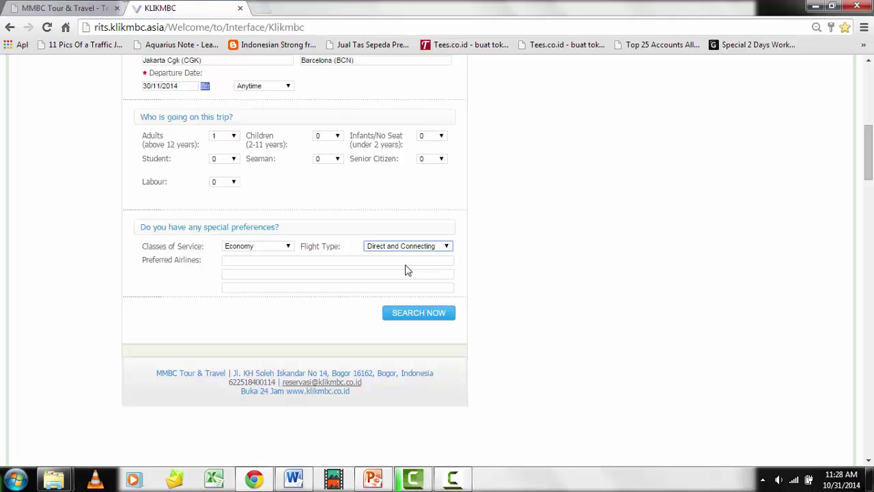
Try Etihad Airways (EY) as preferred airline, clear it again, and run the flight search
click(242, 259)
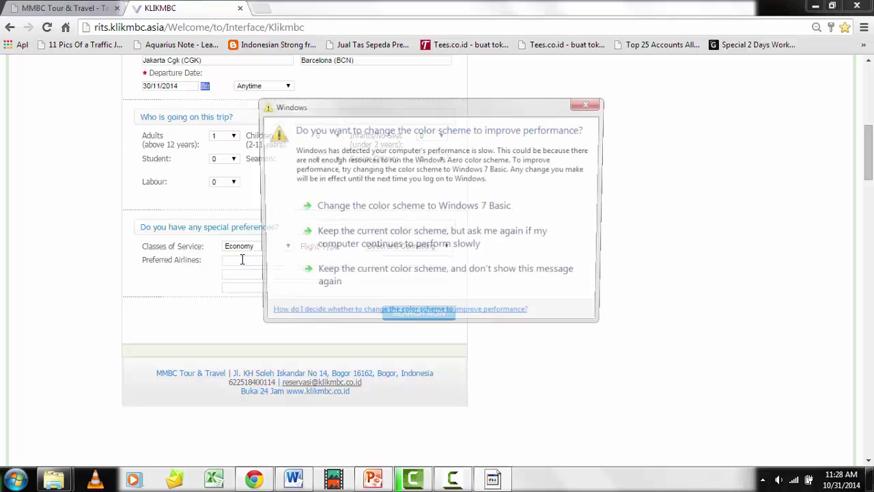
click(294, 267)
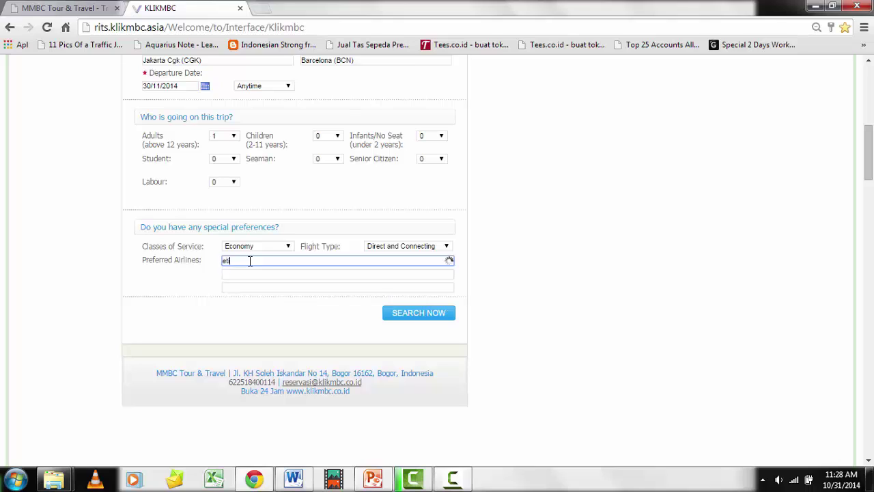
text(ha)
key(Down)
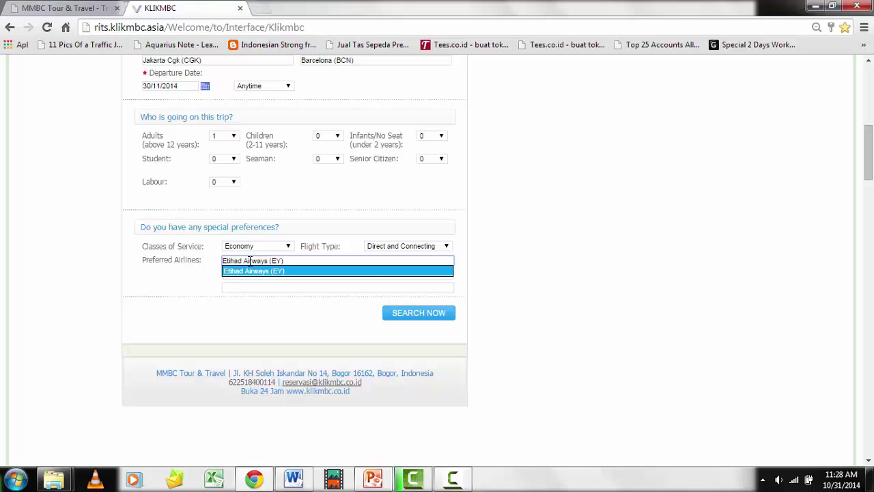
key(Tab)
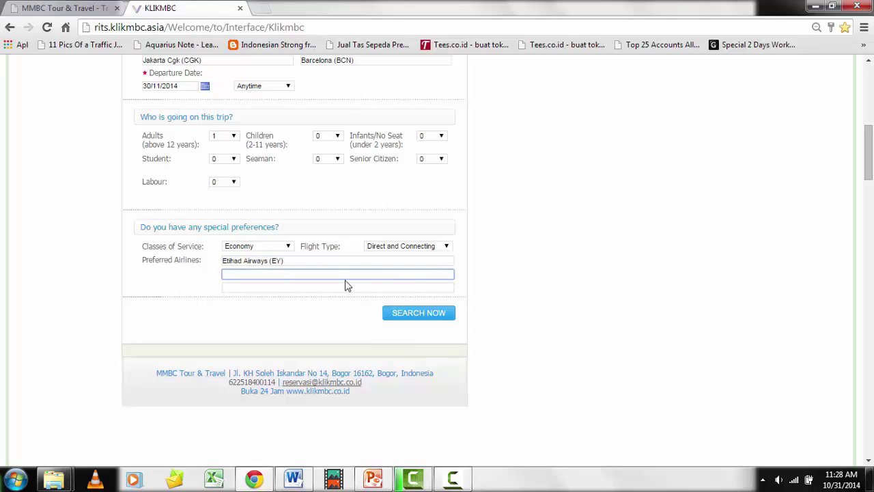
scroll(345, 285, up, 3)
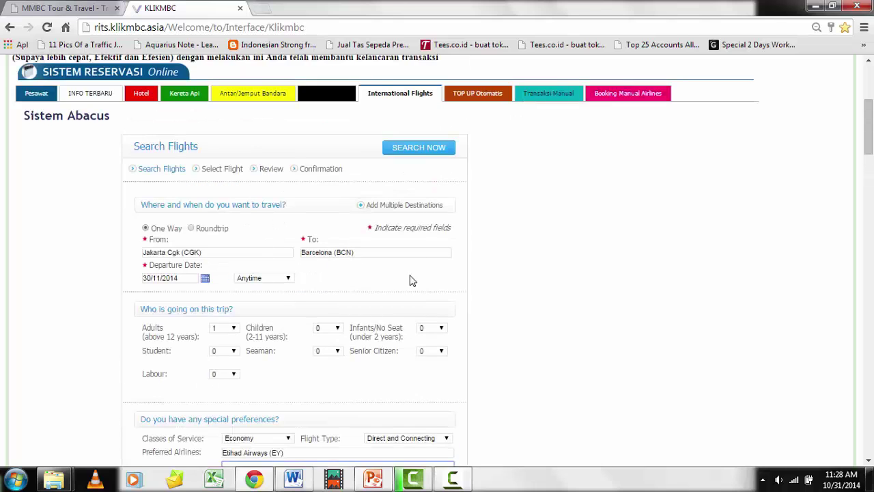
scroll(408, 281, down, 4)
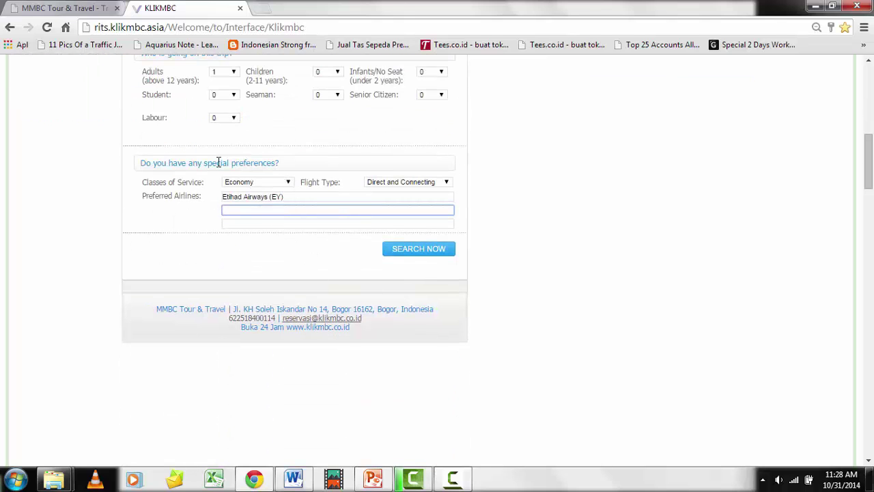
click(294, 196)
key(BackSpace)
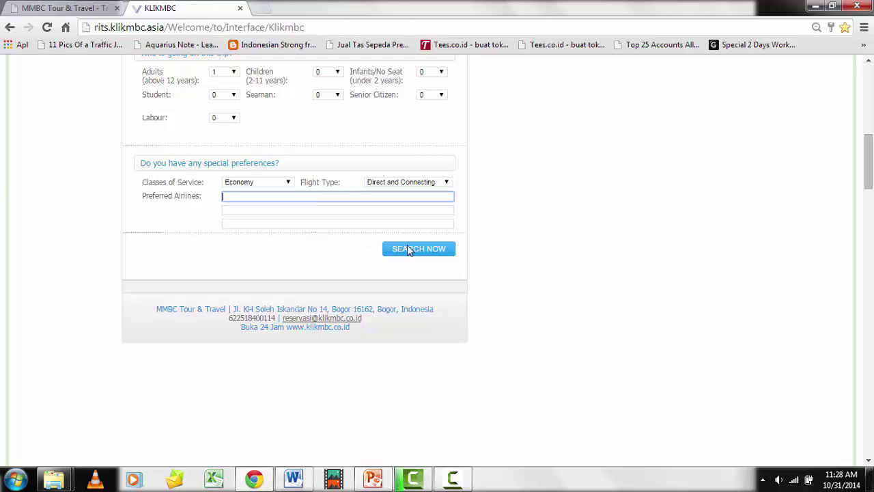
click(441, 253)
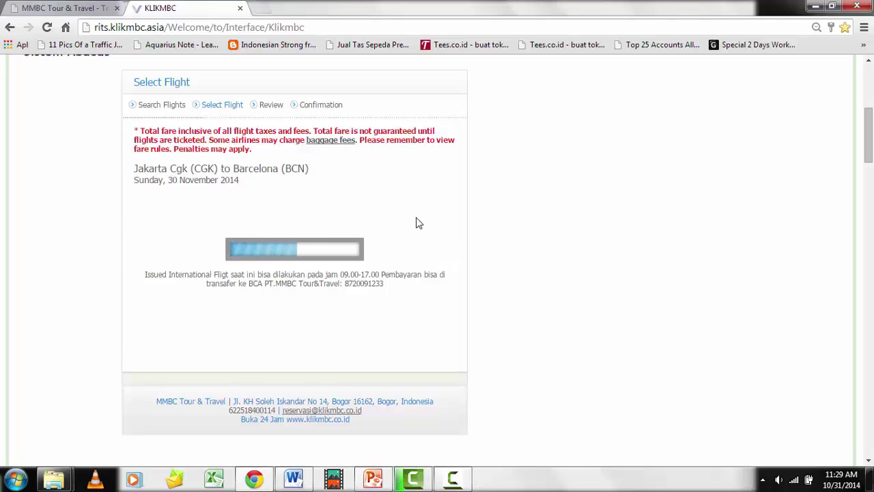
Page through the CGK–BCN results down to the Etihad flight at USD 1,016.10
scroll(418, 223, down, 5)
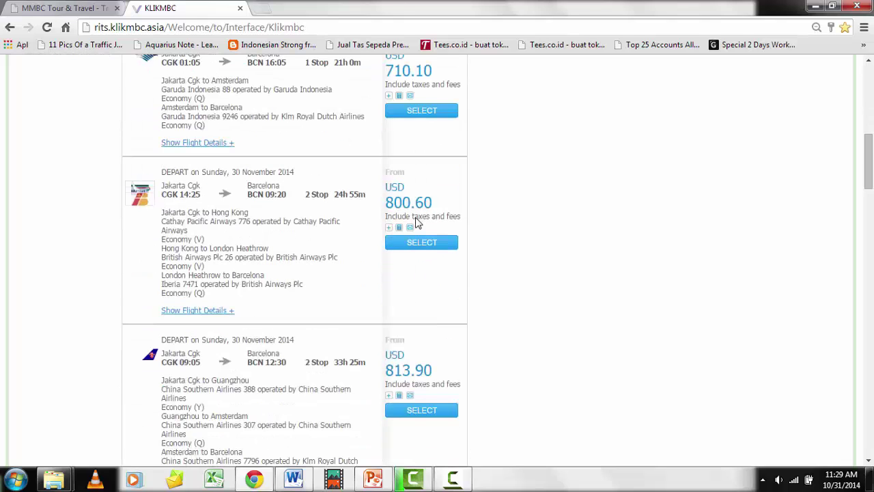
scroll(418, 223, up, 3)
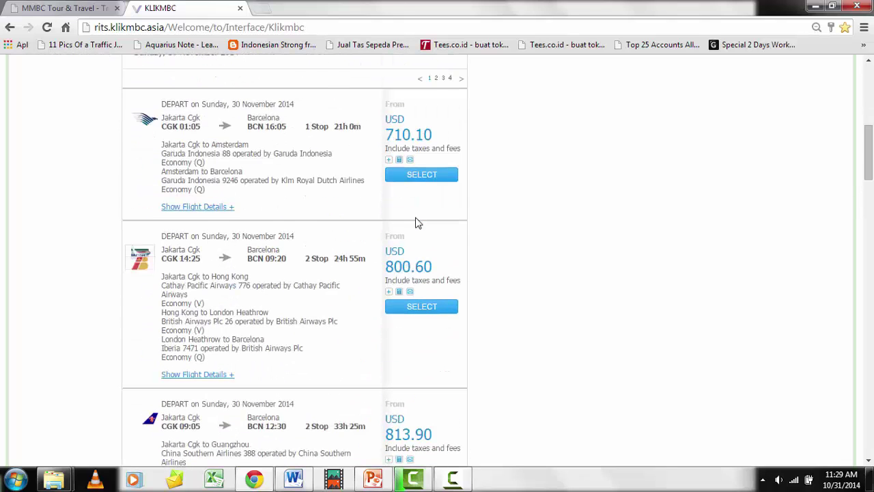
scroll(418, 223, up, 2)
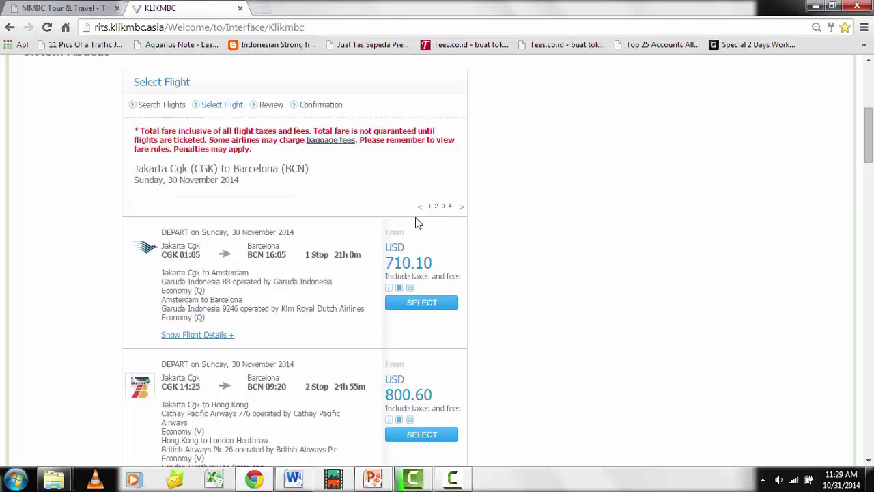
scroll(418, 224, down, 3)
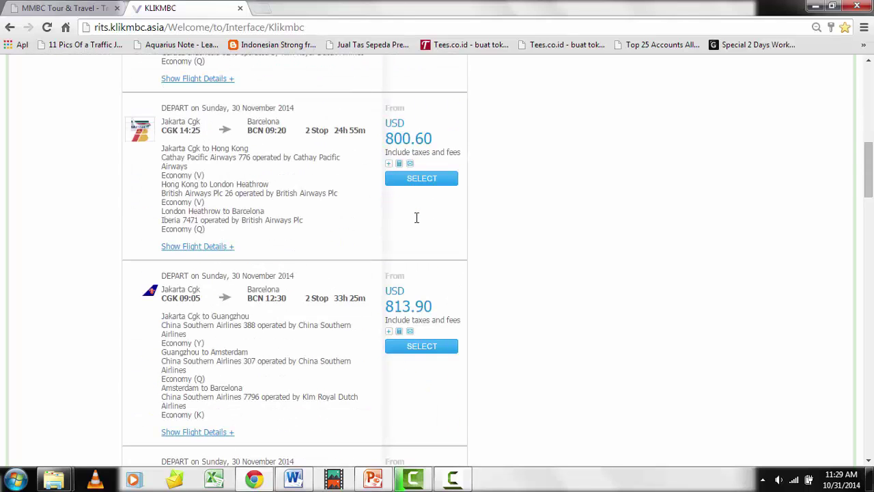
scroll(418, 223, up, 3)
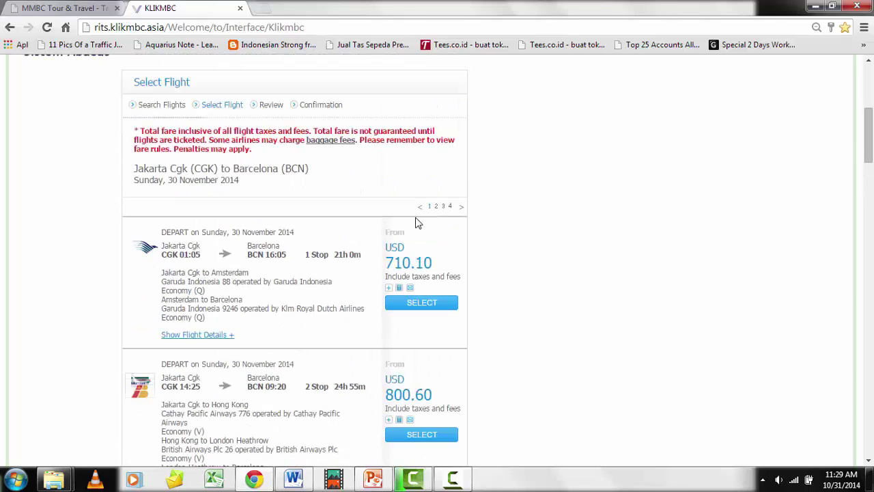
click(435, 206)
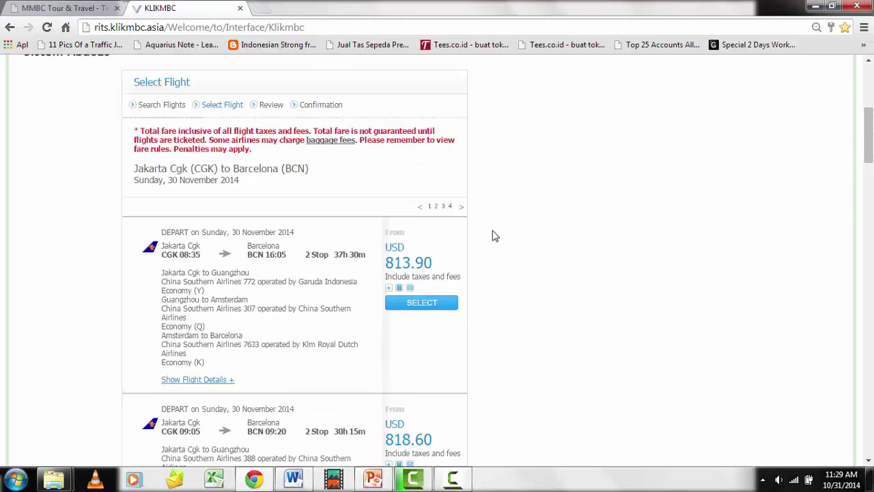
click(443, 206)
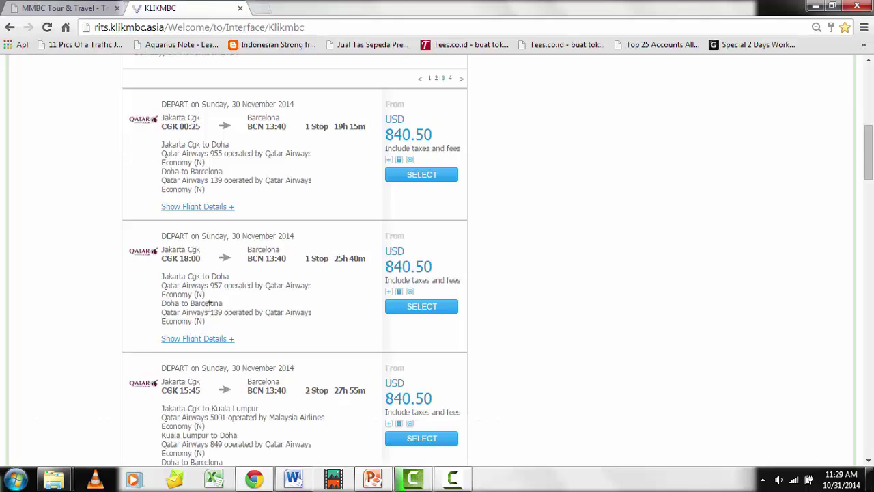
scroll(208, 313, down, 7)
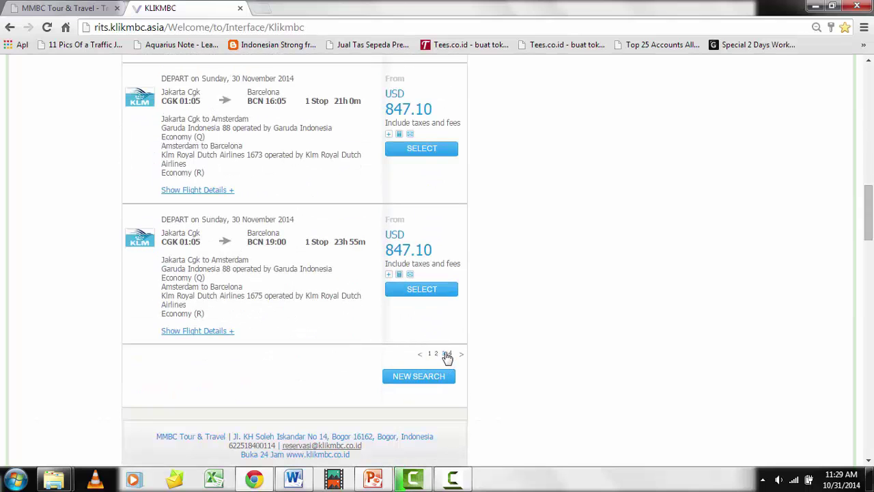
click(435, 353)
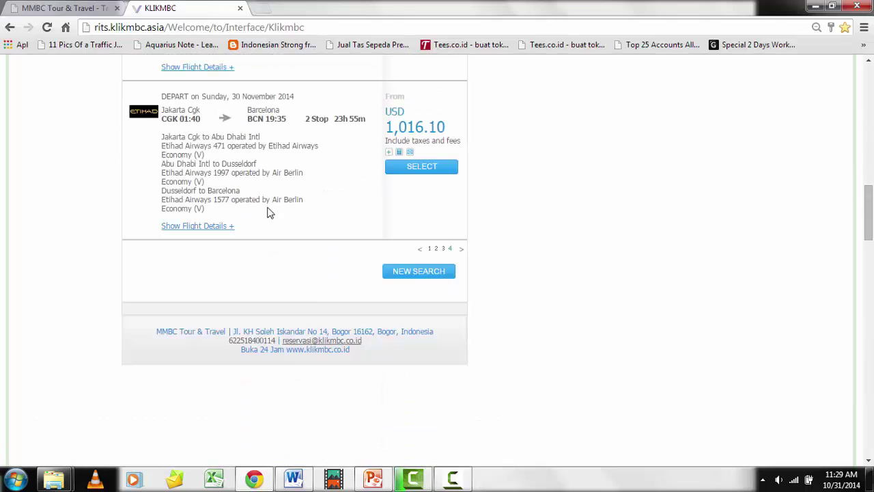
scroll(243, 197, up, 3)
scroll(244, 198, up, 4)
scroll(243, 197, up, 2)
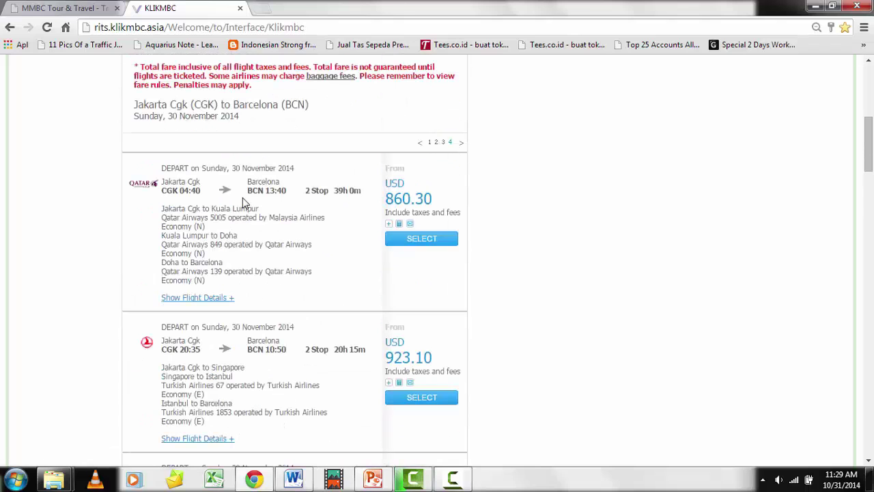
scroll(242, 198, down, 10)
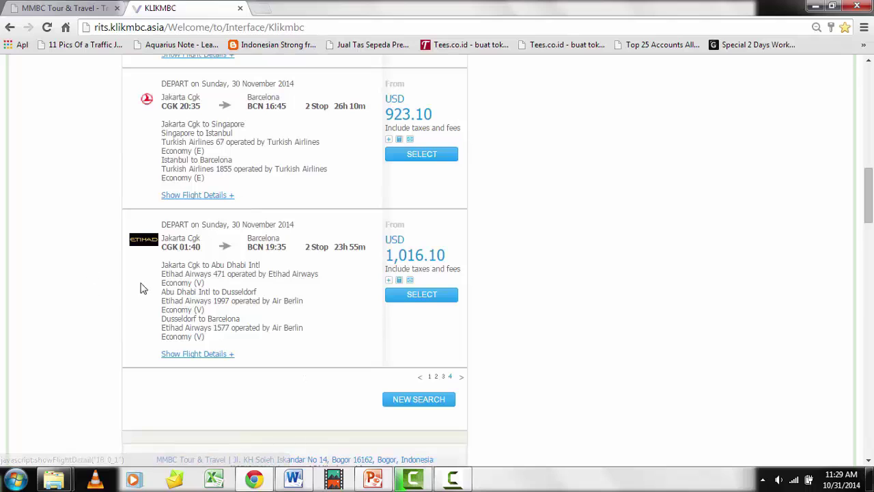
scroll(164, 252, down, 2)
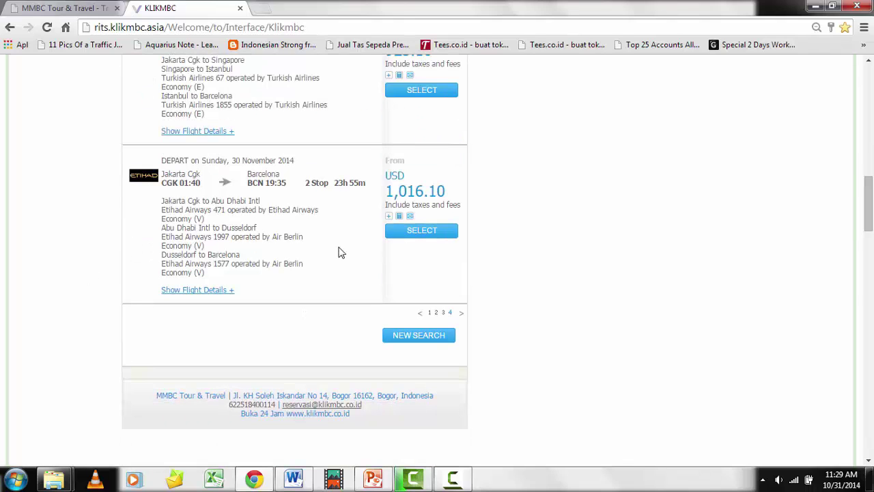
Review the Etihad itinerary, then show its fare breakdown: VLOWJK, 850.00 fare plus 166.10 taxes
click(209, 293)
scroll(332, 275, down, 4)
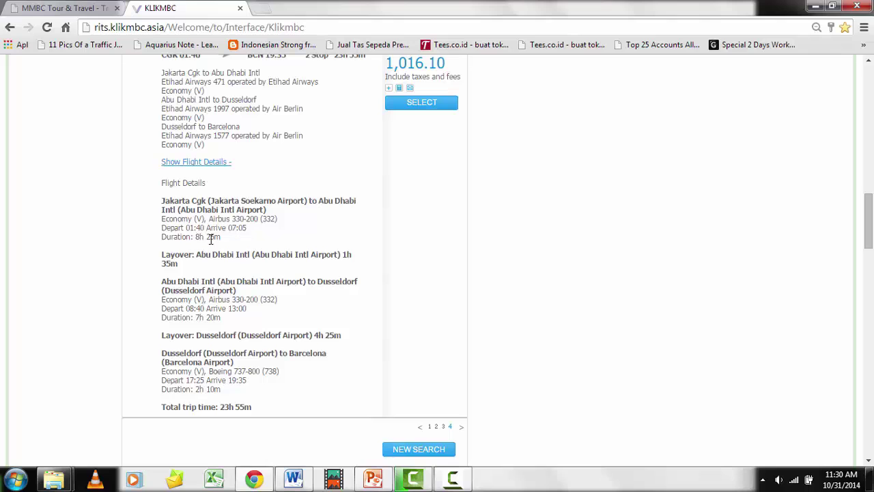
scroll(152, 249, down, 1)
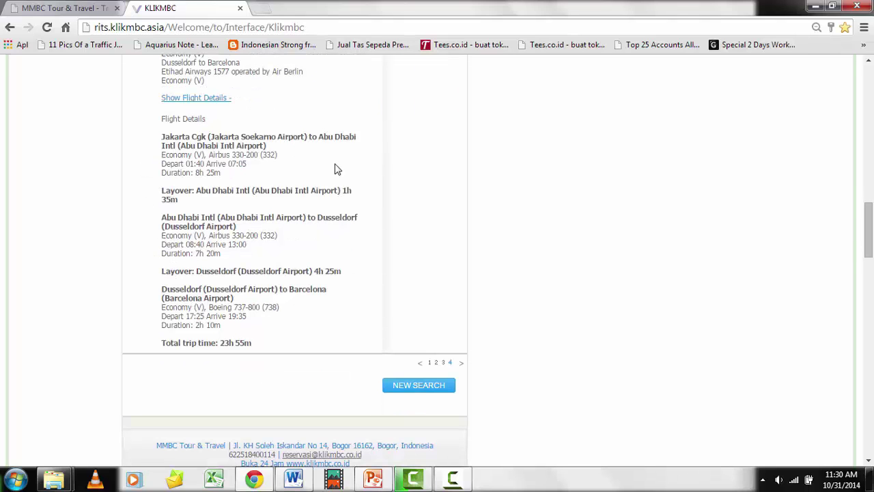
scroll(156, 169, up, 1)
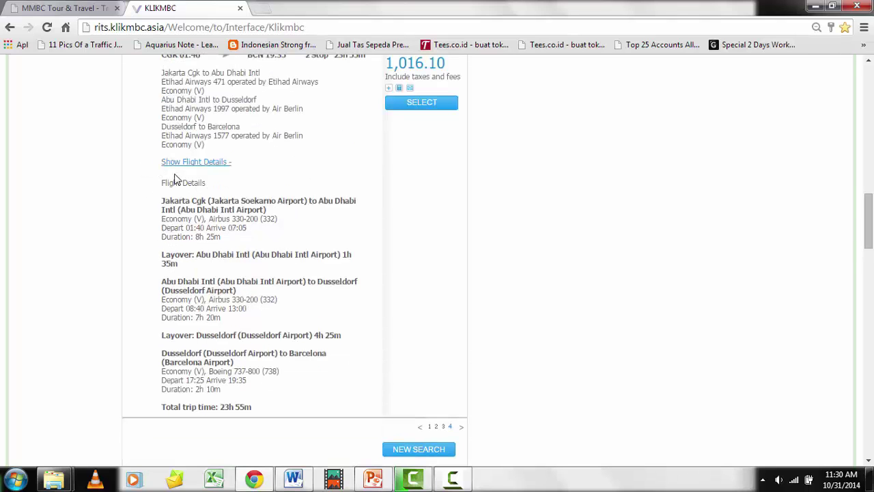
click(218, 168)
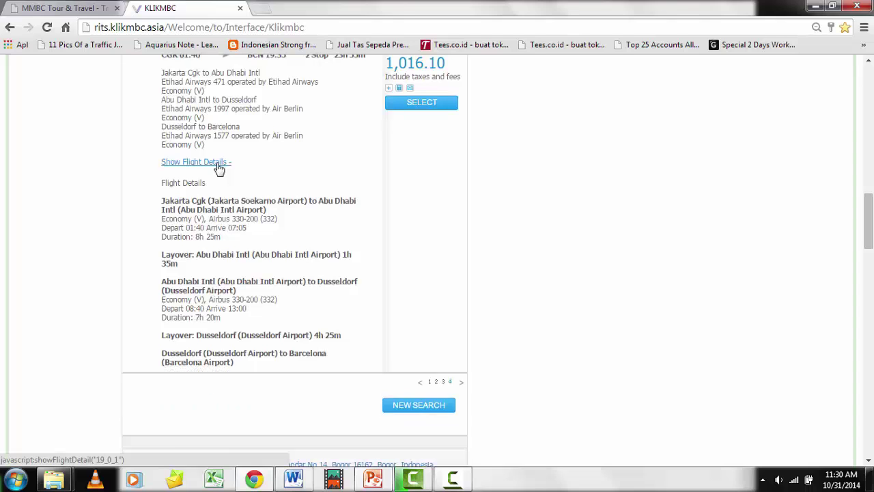
scroll(448, 176, up, 1)
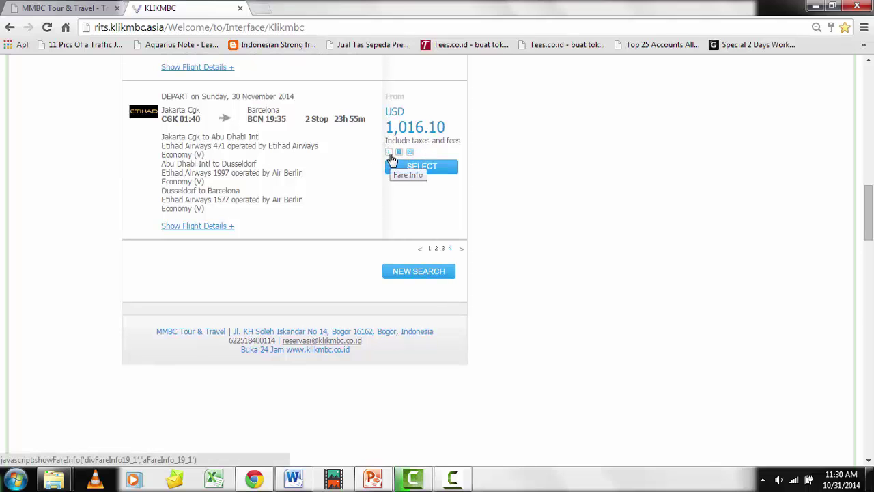
click(388, 153)
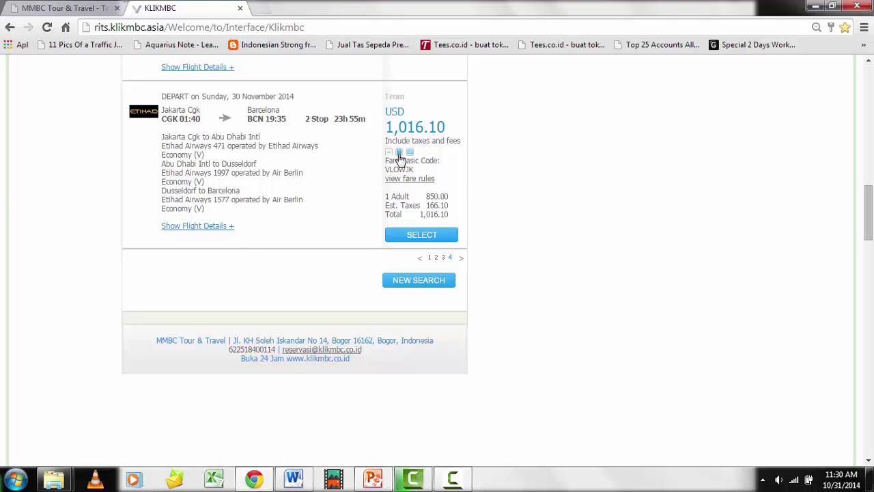
Open currency conversion for the 1016.10 fare with United States dollar as the source currency
click(400, 153)
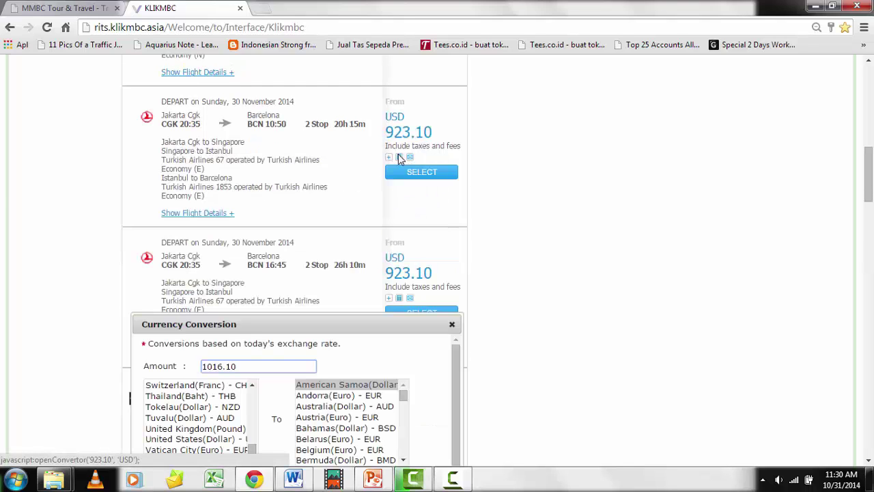
scroll(355, 240, down, 2)
drag(353, 195, 359, 126)
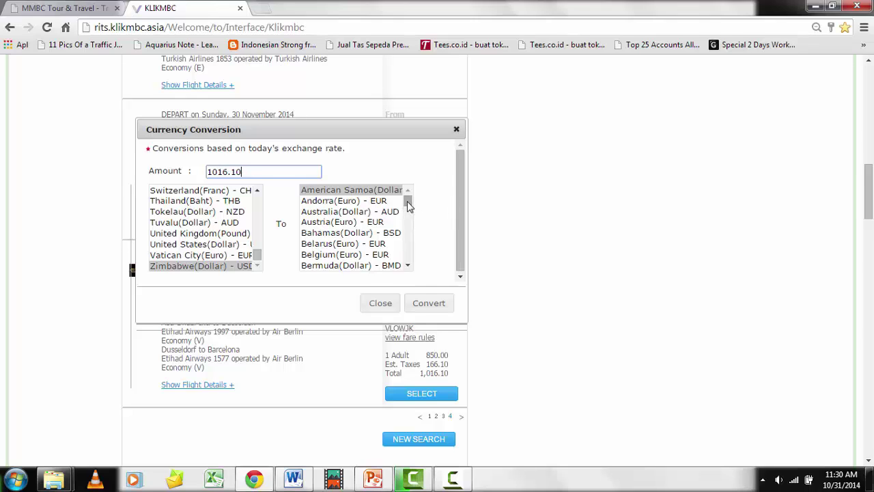
click(196, 256)
key(Up)
key(Up)
key(Down)
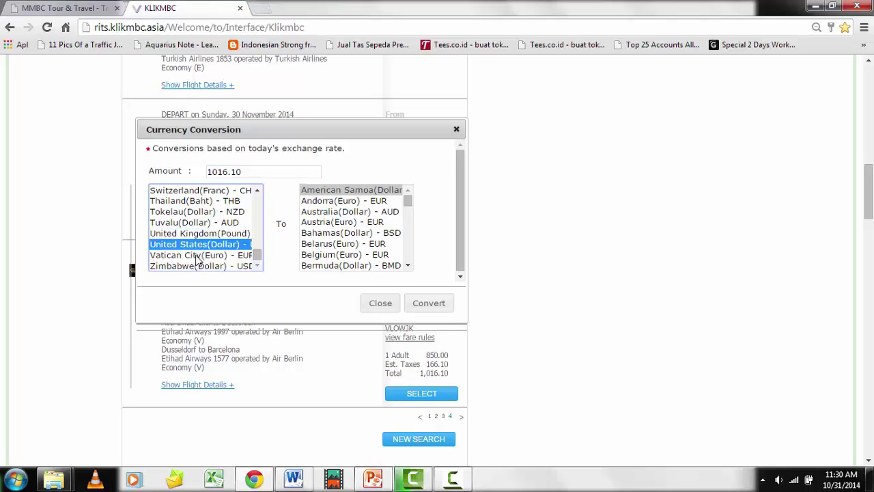
Convert into Indonesian rupiah (IDR), giving 1016.10 USD = 12415726 IDR
click(372, 244)
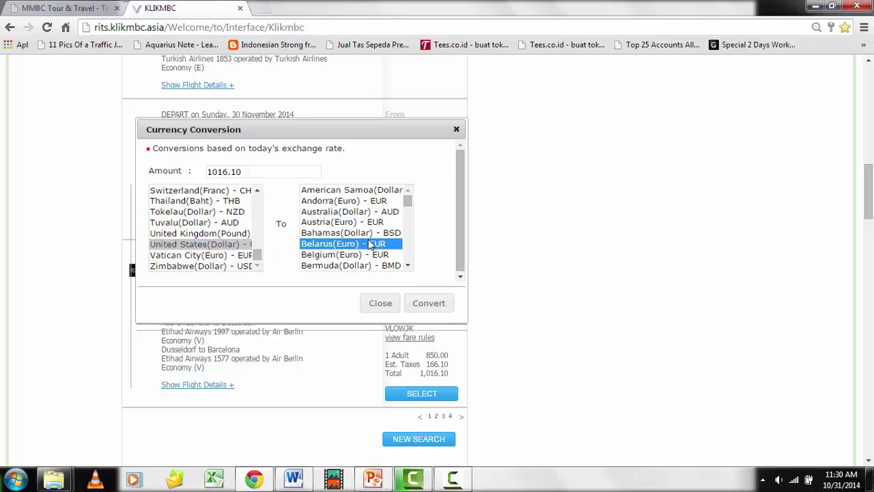
key(i)
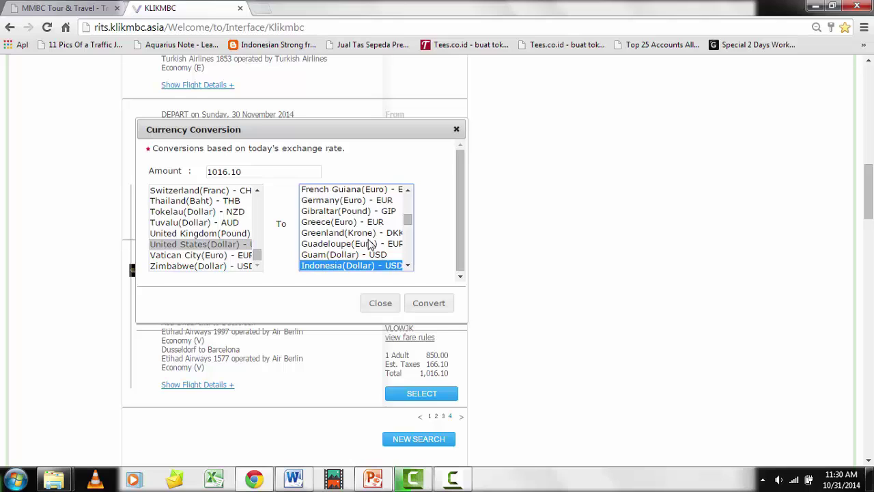
key(Down)
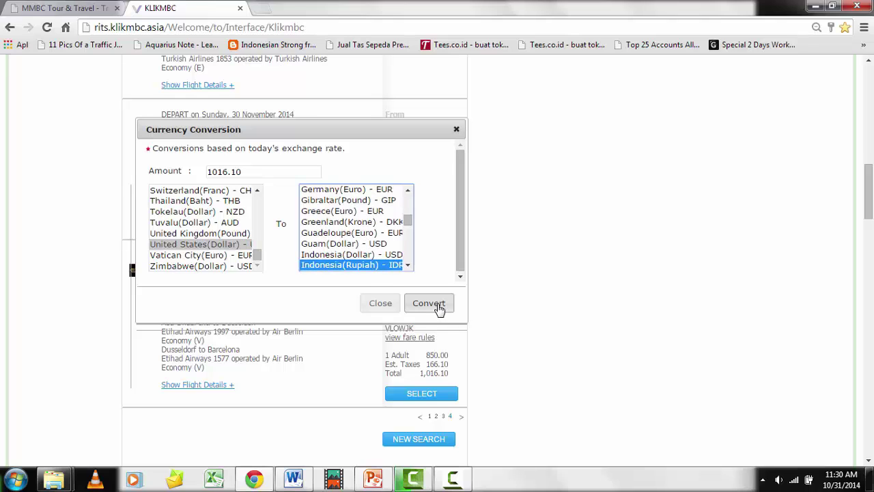
click(439, 309)
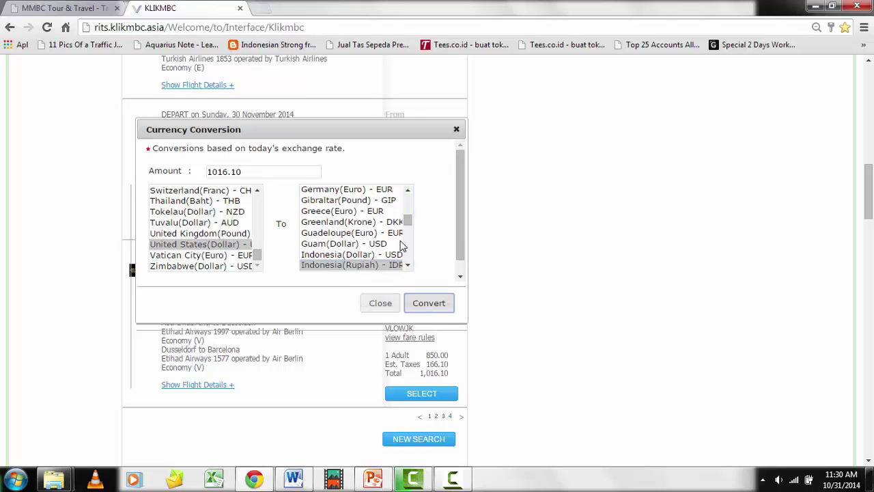
scroll(403, 246, down, 10)
scroll(425, 236, up, 3)
scroll(441, 362, down, 2)
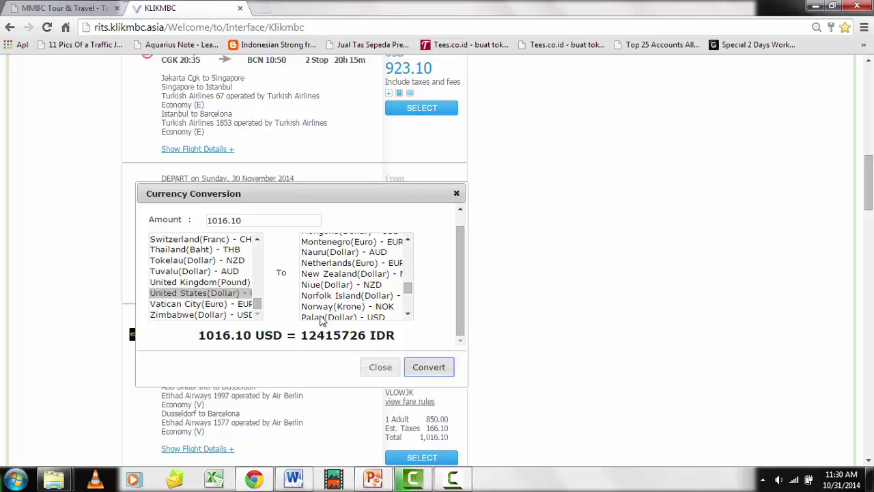
Close the currency converter and scroll back to the Etihad USD 1,016.10 result
click(457, 195)
scroll(464, 203, up, 1)
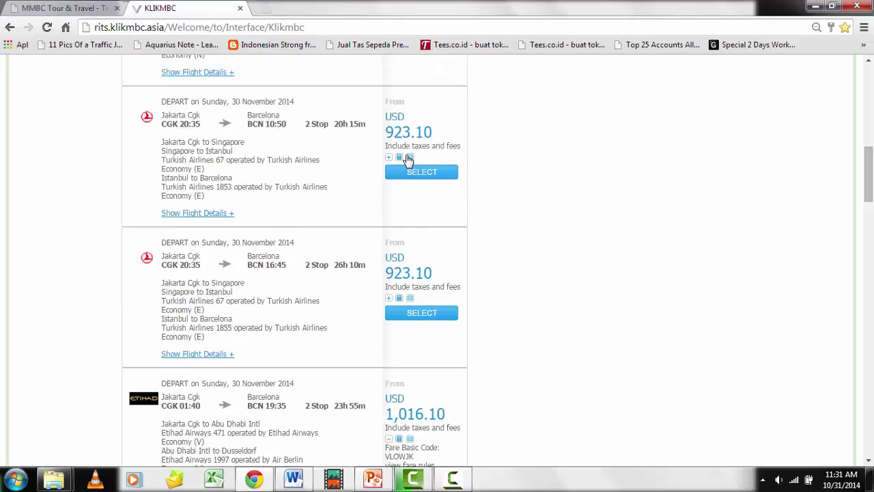
scroll(420, 310, down, 2)
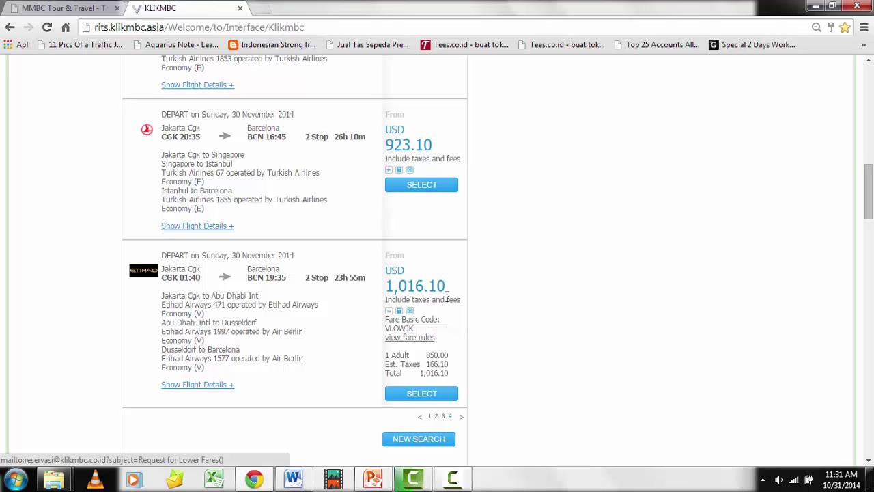
scroll(431, 292, down, 1)
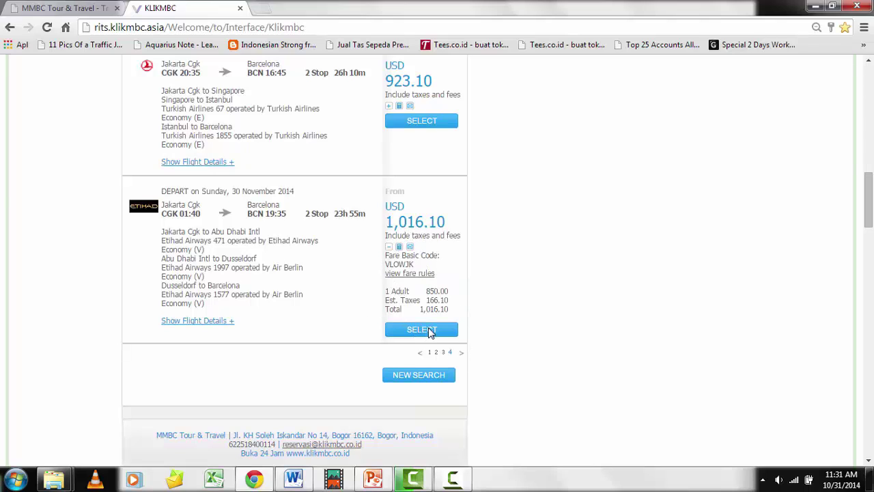
Select the Etihad USD 1,016.10 flight and scroll its review page down to Traveler Details
click(430, 330)
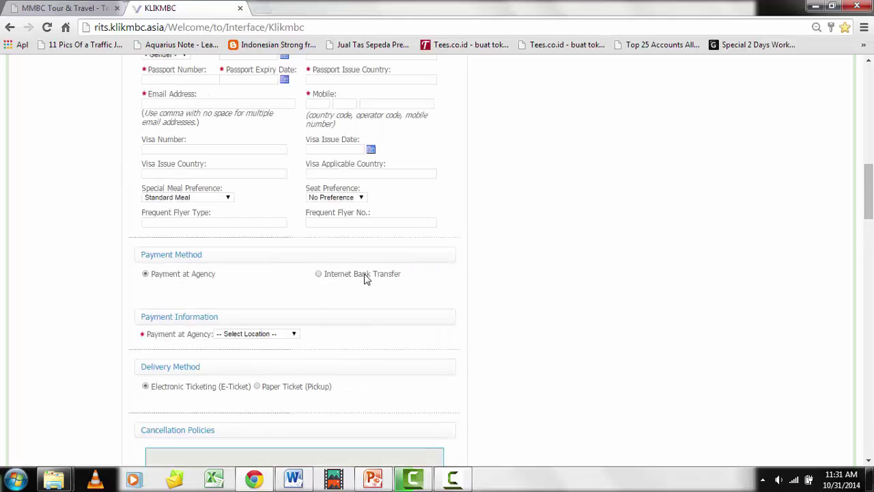
scroll(365, 276, up, 6)
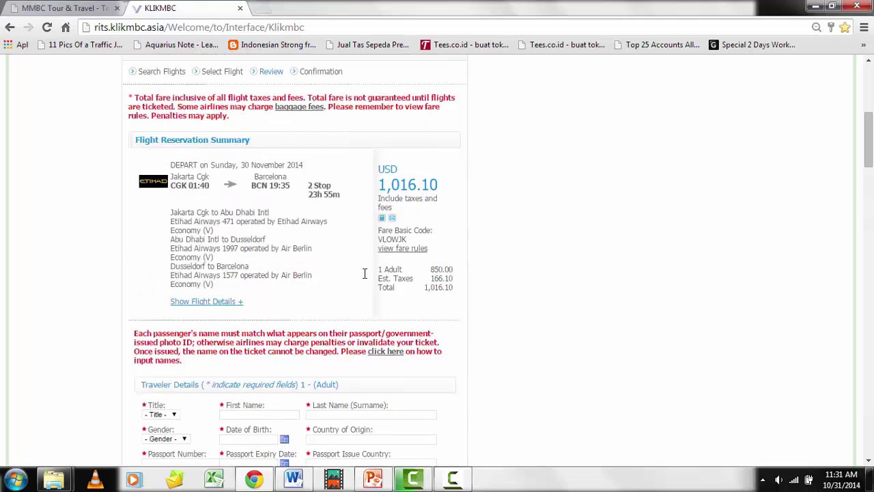
scroll(365, 274, down, 2)
scroll(365, 273, up, 3)
scroll(410, 253, down, 2)
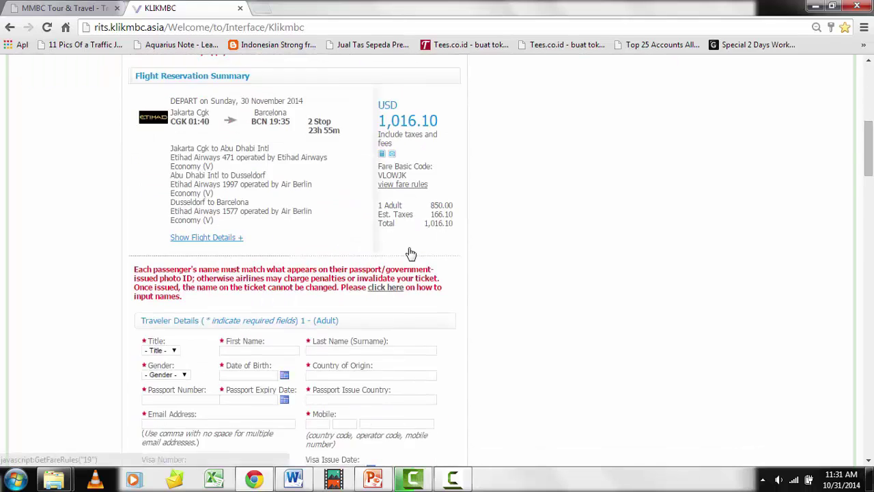
scroll(411, 254, down, 2)
scroll(410, 248, down, 1)
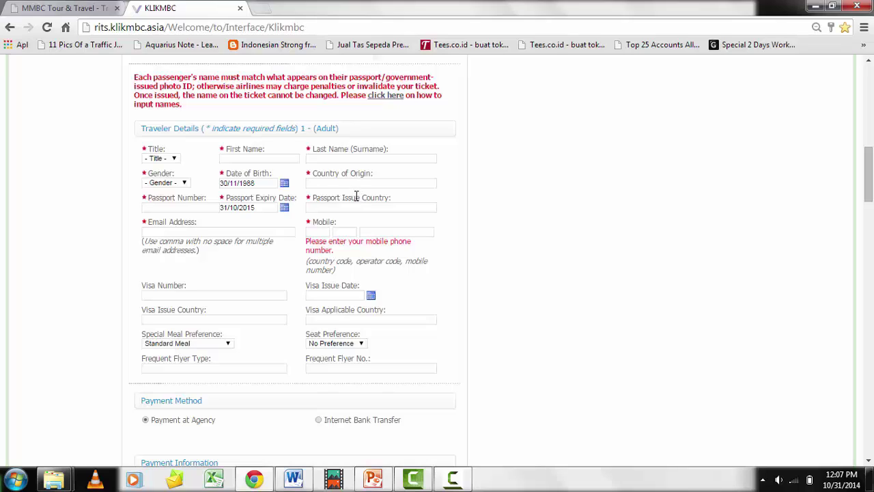
Set the traveller's title to Mr and fill the form from the saved first-name suggestion
click(174, 158)
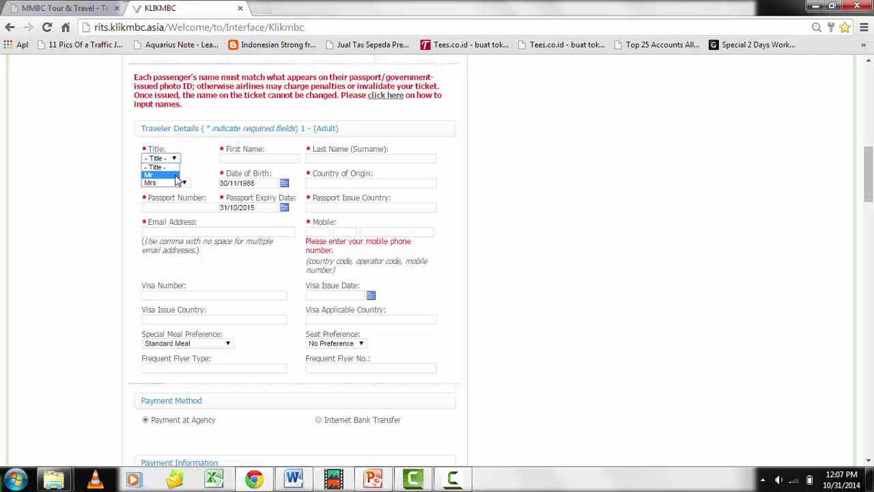
click(176, 175)
click(250, 159)
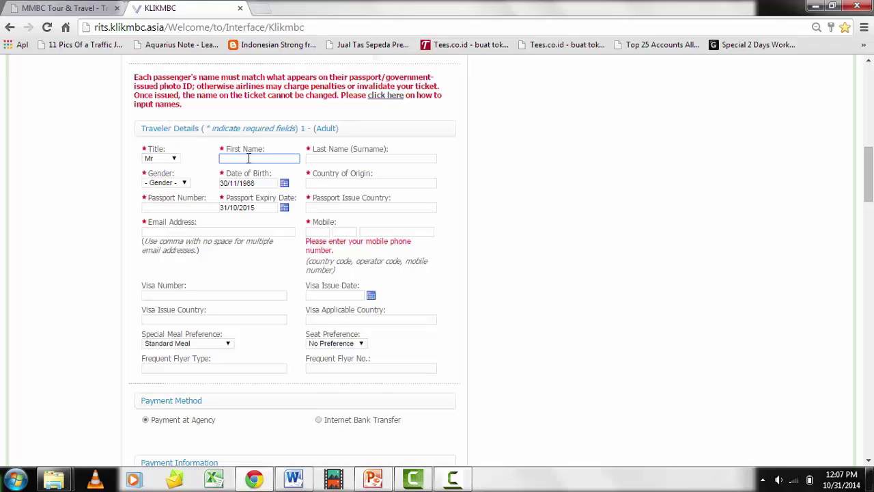
text(ac)
key(Down)
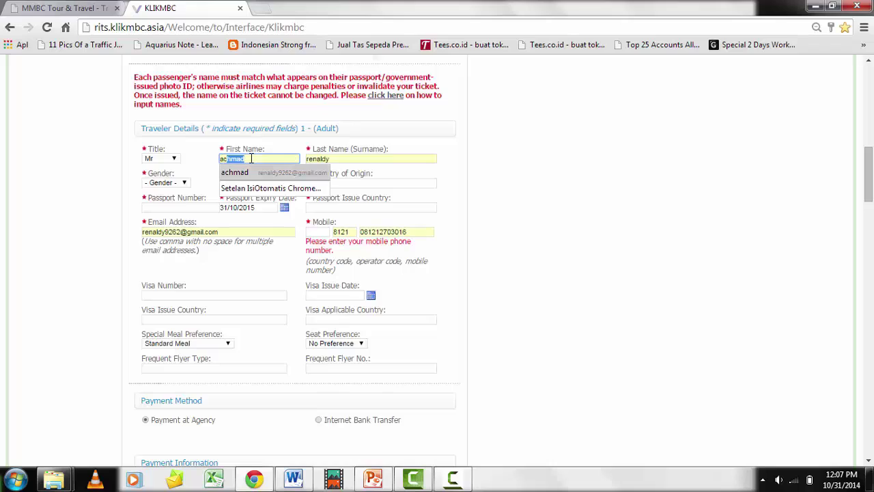
key(Return)
key(Tab)
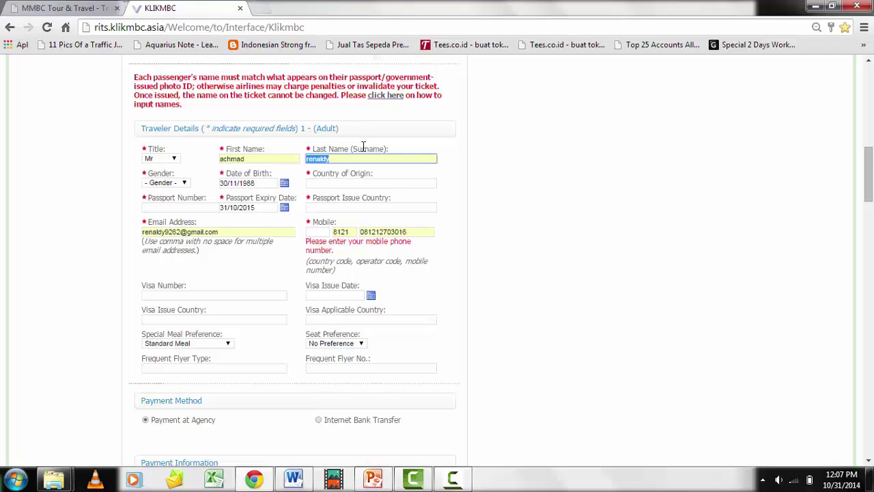
Set gender to Male and country of origin to Indonesia (ID)
click(184, 185)
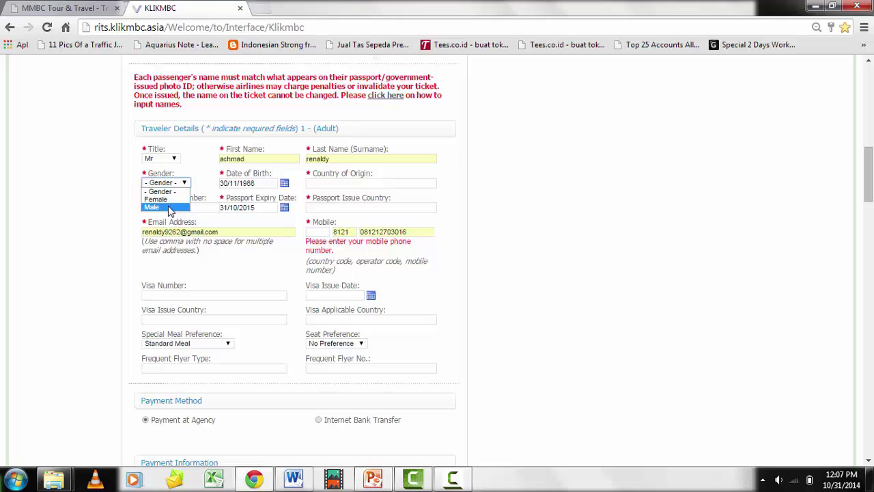
click(167, 208)
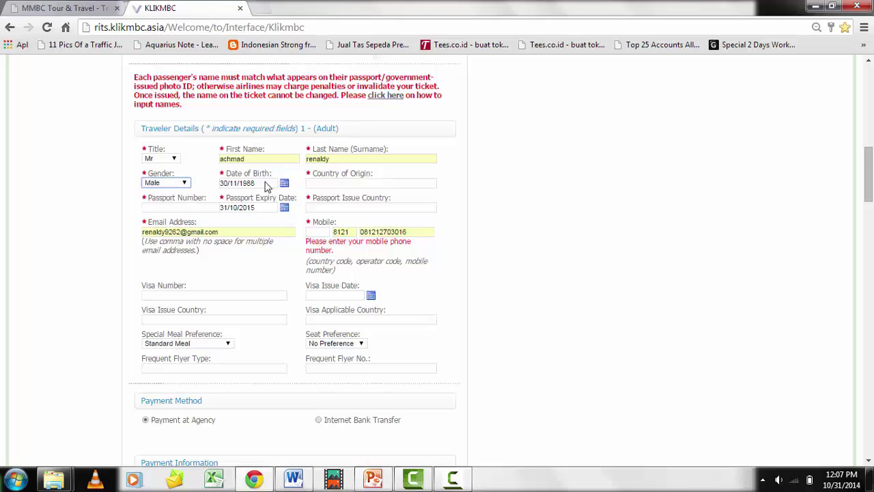
click(267, 186)
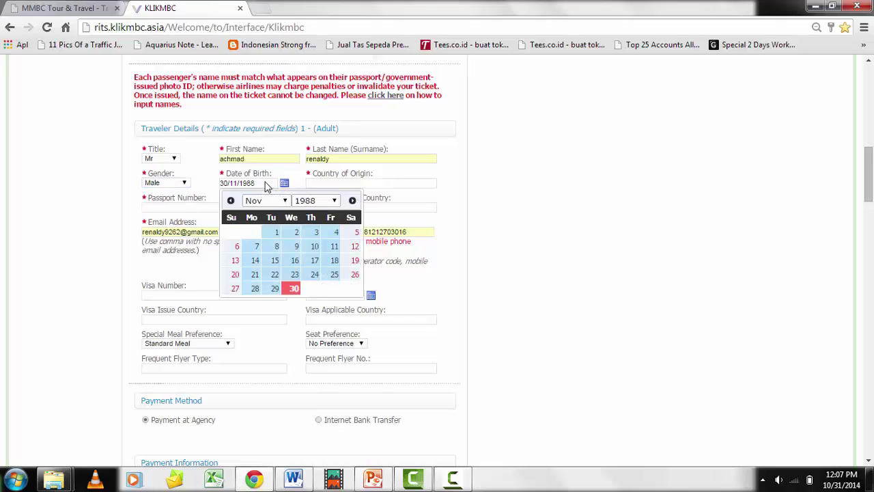
click(334, 182)
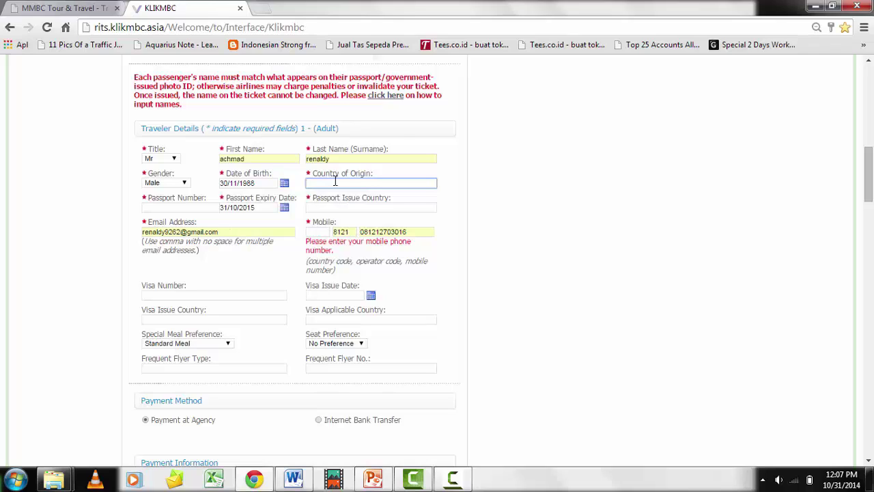
text(indones)
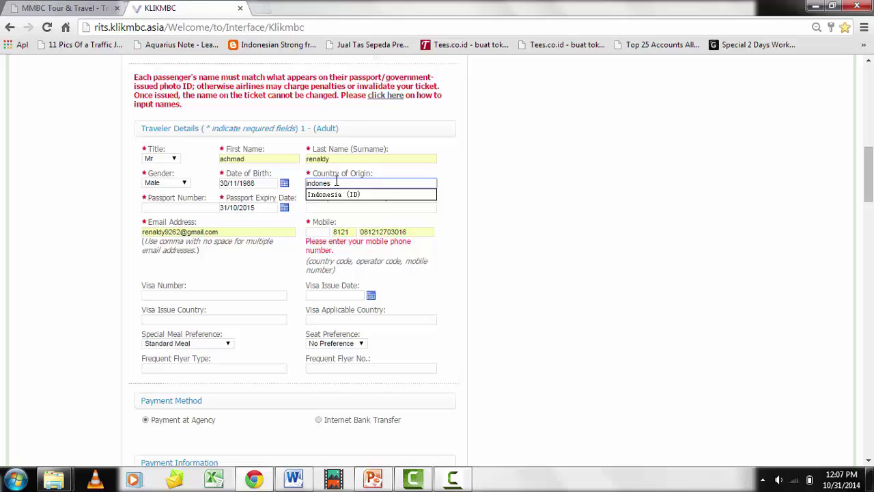
key(Down)
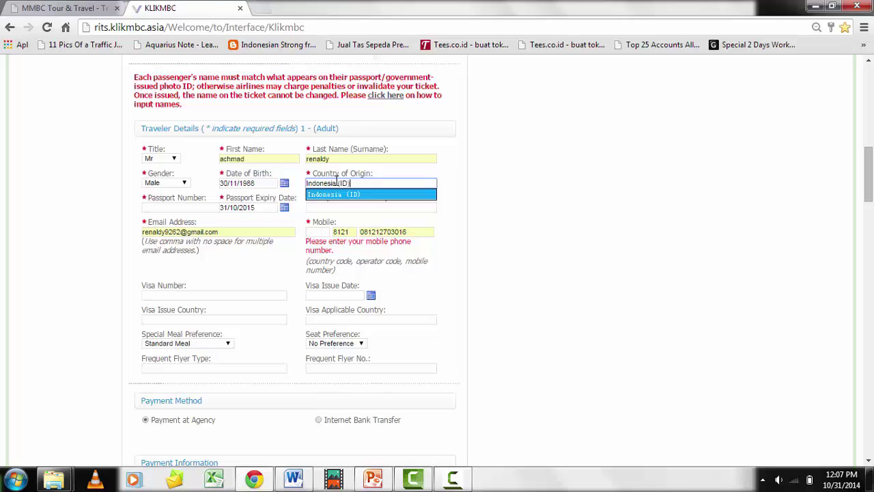
key(Tab)
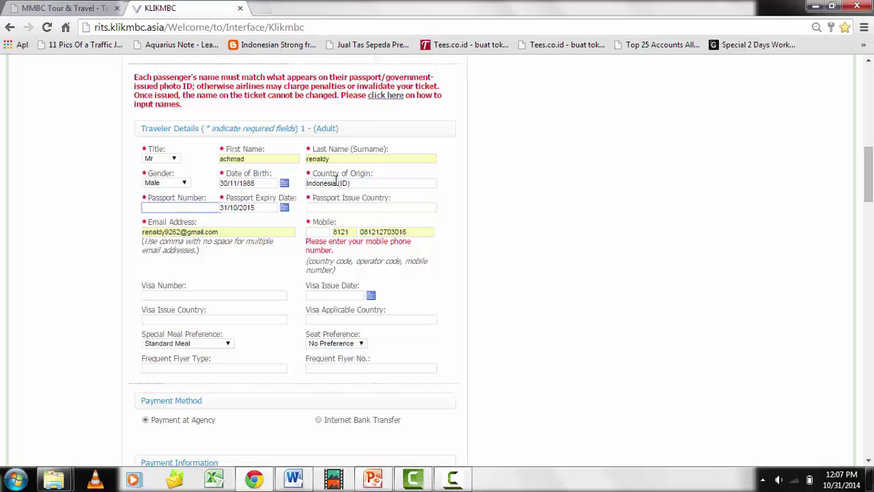
Accept the suggested passport number and set passport expiry to 30 September 2015
text(a)
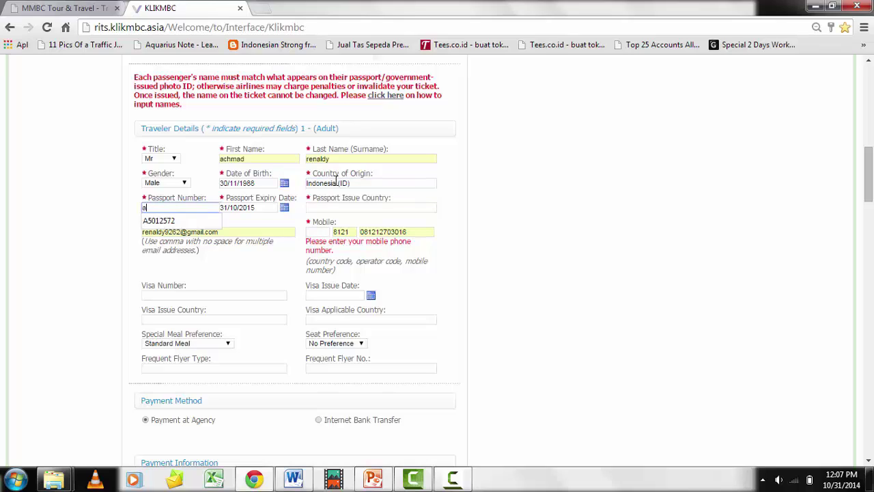
key(Down)
key(Tab)
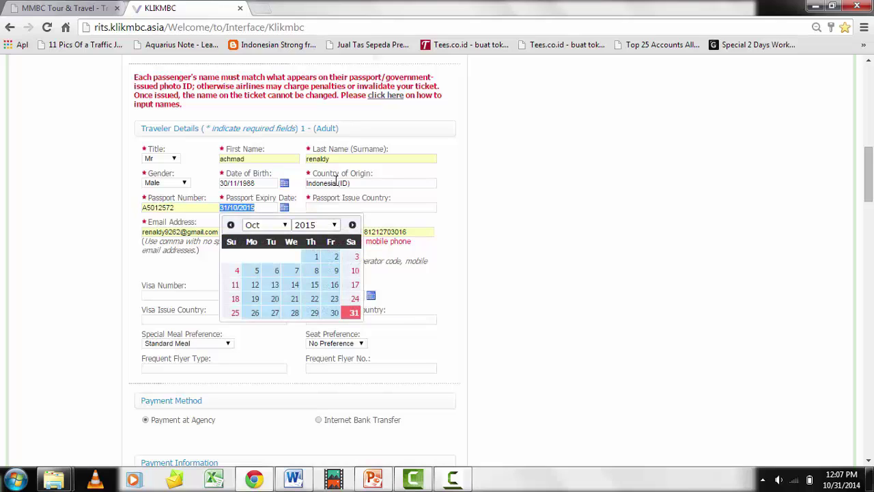
click(352, 225)
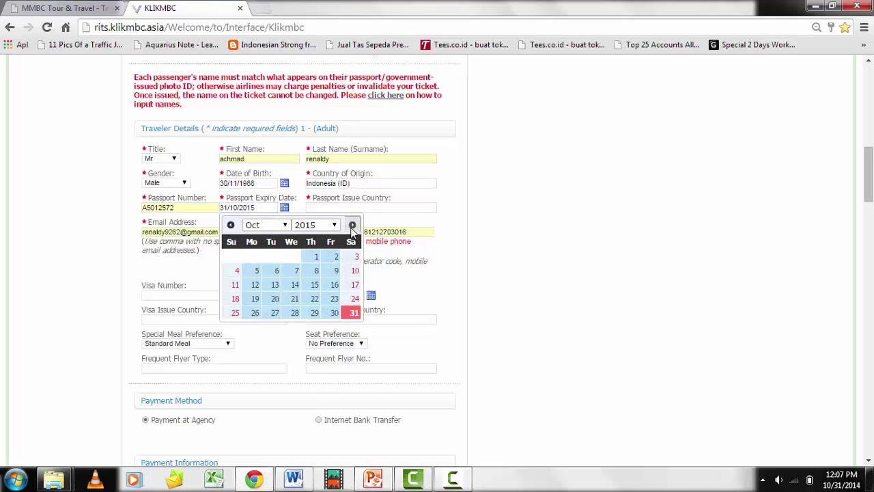
click(352, 224)
click(352, 225)
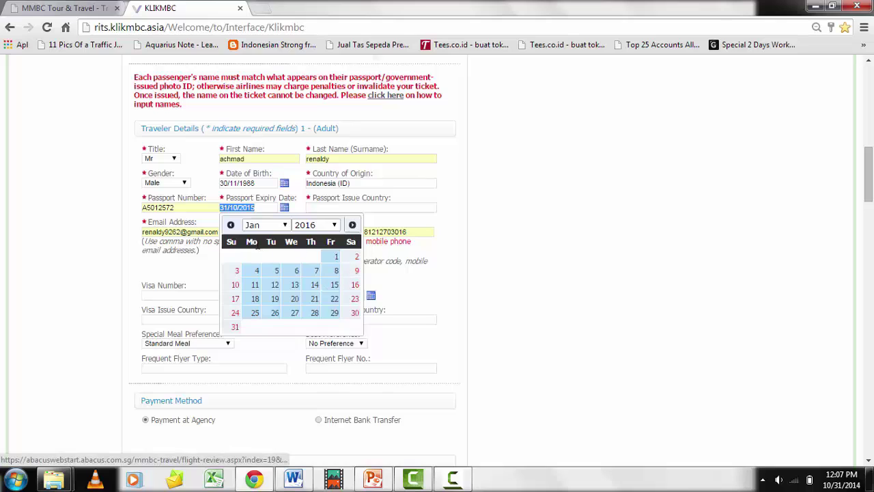
click(231, 225)
click(231, 225)
click(231, 225)
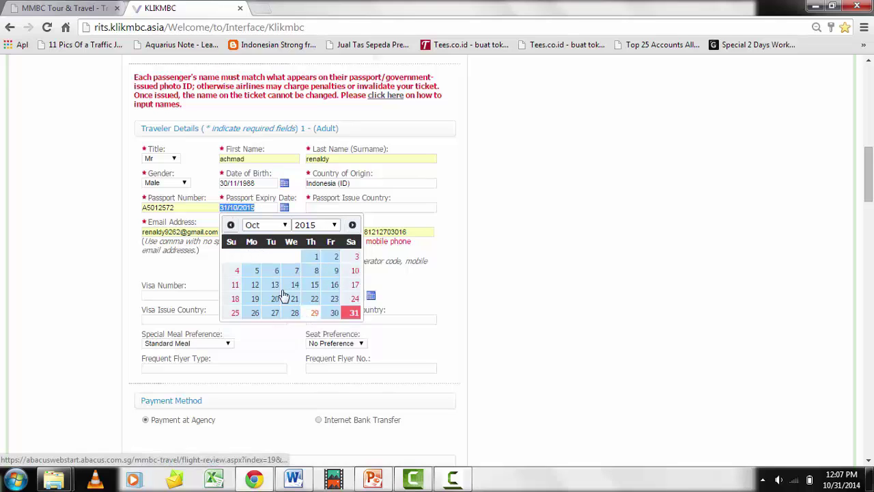
click(231, 224)
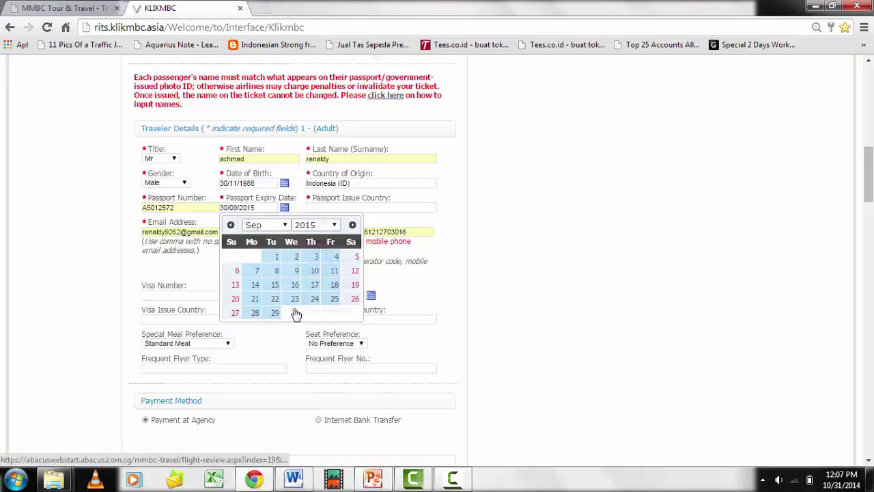
click(294, 313)
Set the passport issue country to Indonesia (ID)
click(362, 208)
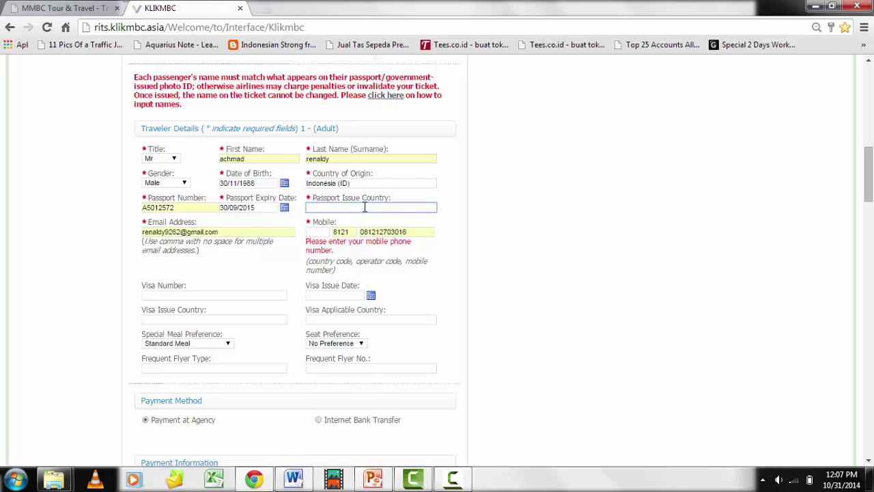
text(indo)
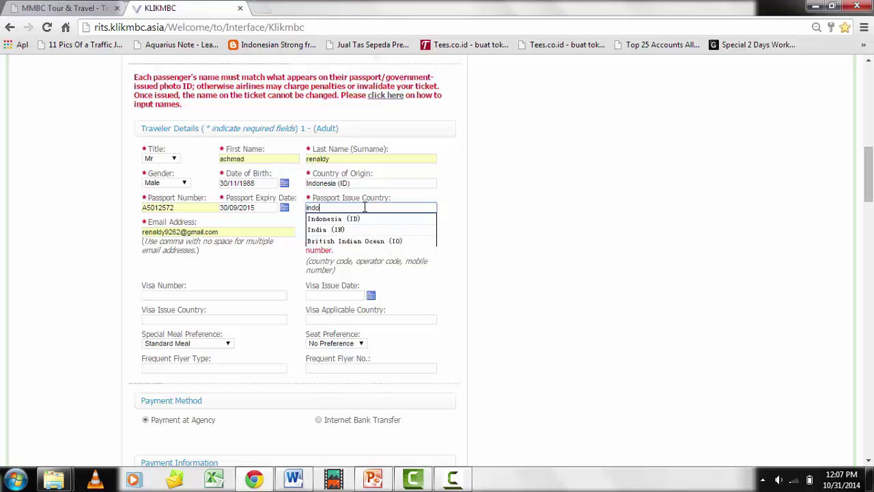
text(nesi)
key(Down)
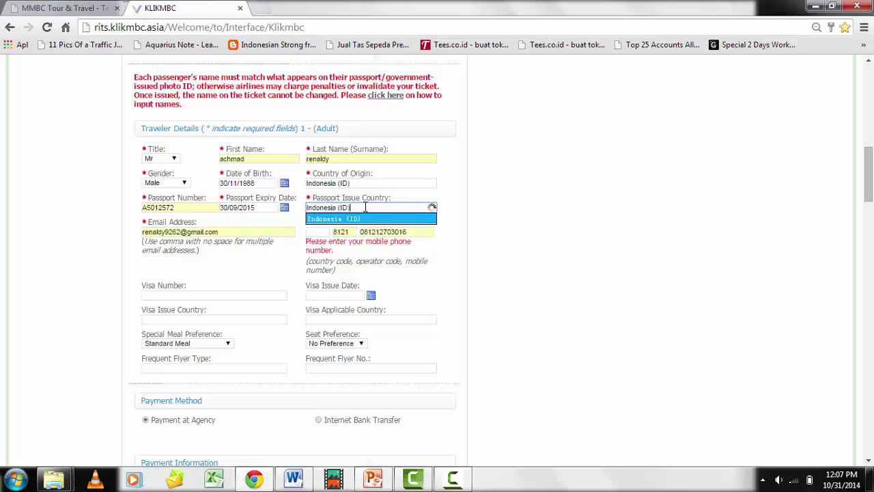
key(Tab)
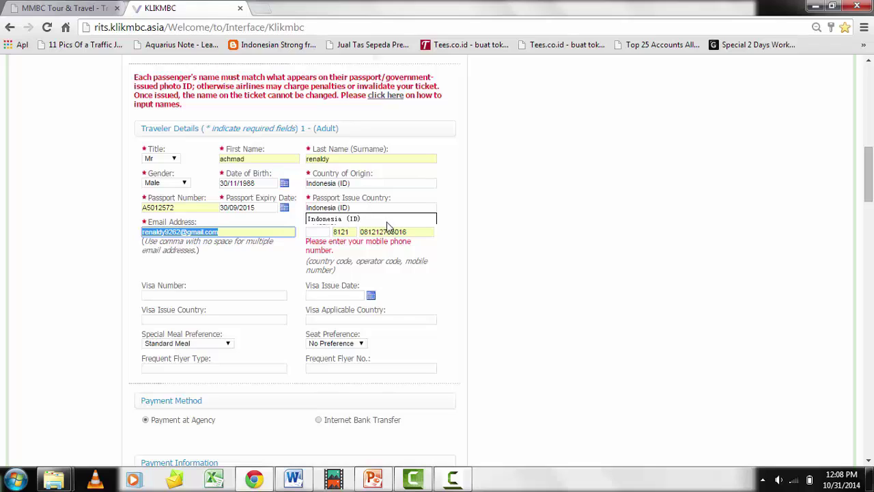
click(388, 225)
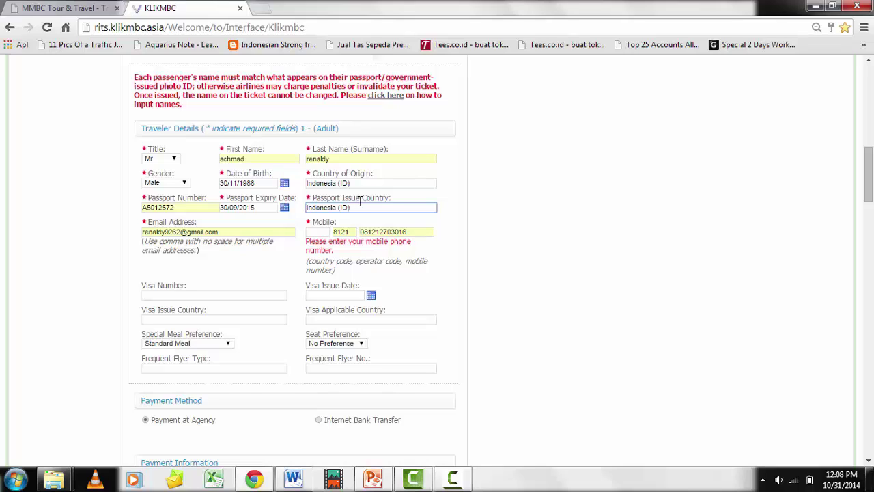
Enter mobile country code 628 and replace the operator code with 12
click(317, 231)
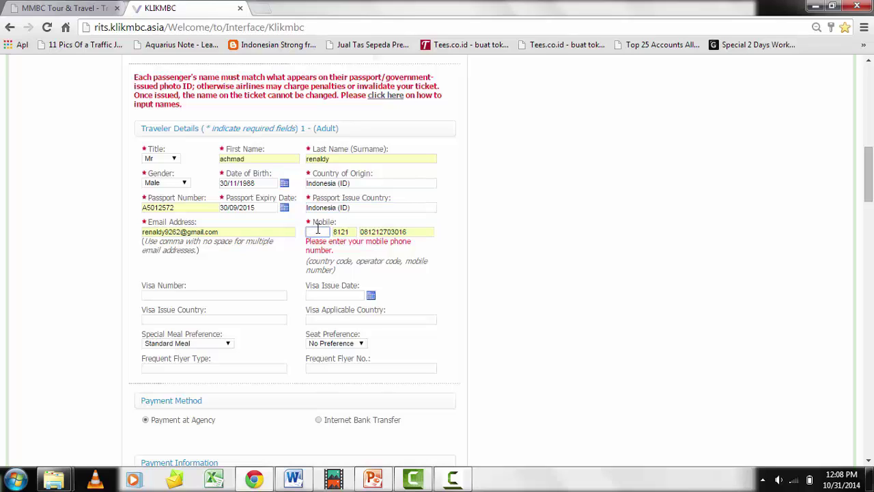
text(628)
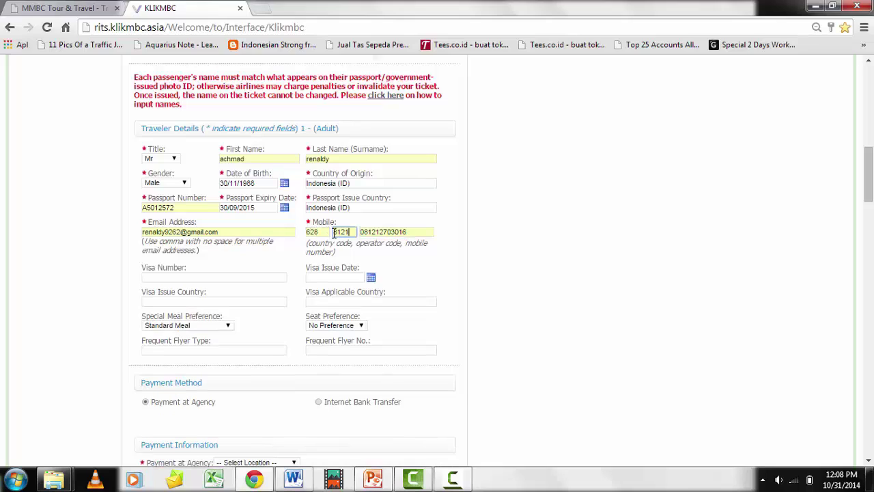
click(347, 232)
key(BackSpace)
key(BackSpace)
key(BackSpace)
text(12)
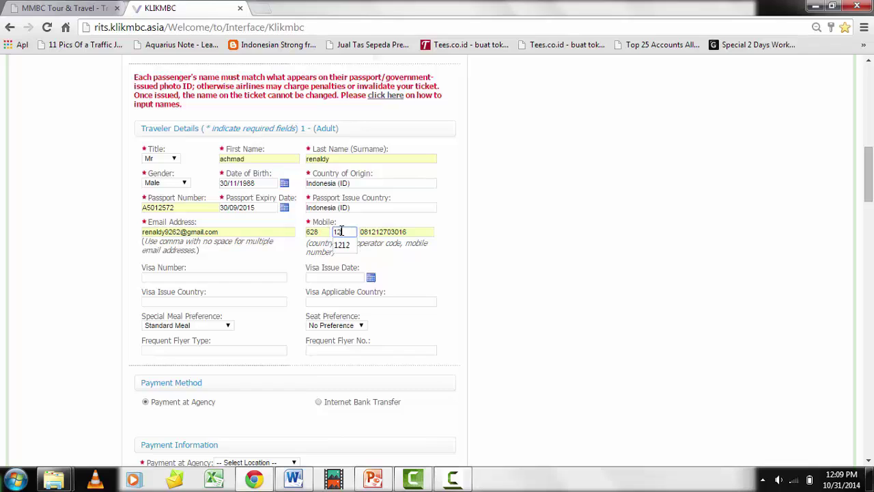
Retype the traveller's mobile number, then dismiss the booking confirmation without proceeding
click(376, 232)
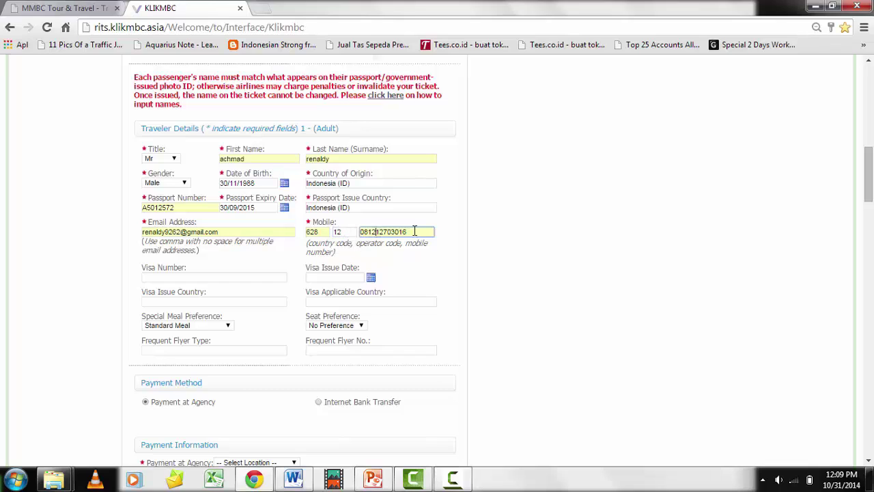
click(422, 231)
key(BackSpace)
key(BackSpace)
key(BackSpace)
key(BackSpace)
key(BackSpace)
key(BackSpace)
key(BackSpace)
key(BackSpace)
key(BackSpace)
key(BackSpace)
key(BackSpace)
key(BackSpace)
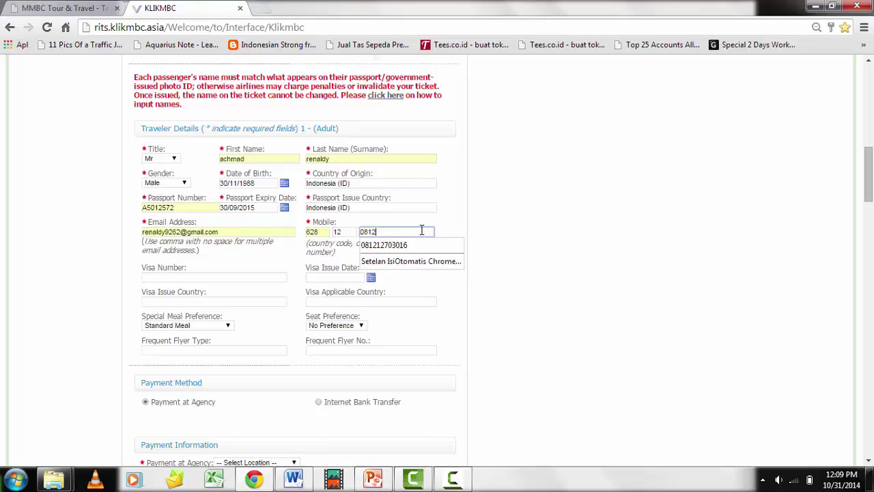
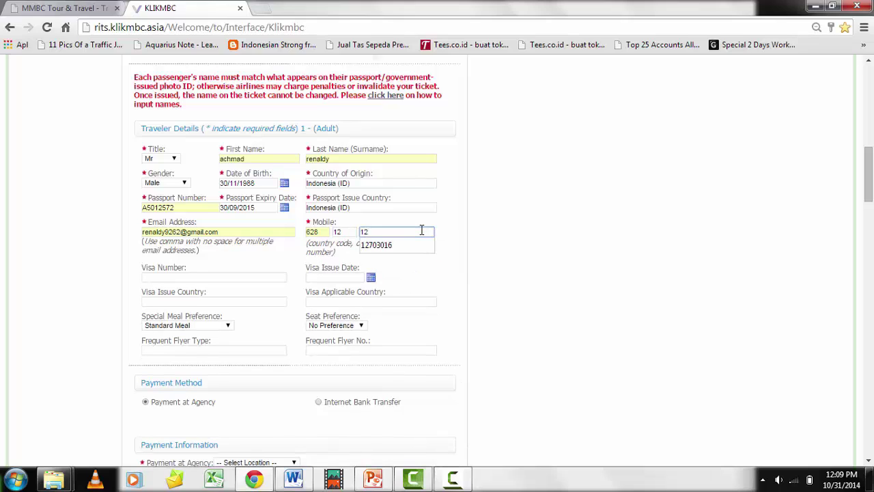
key(Down)
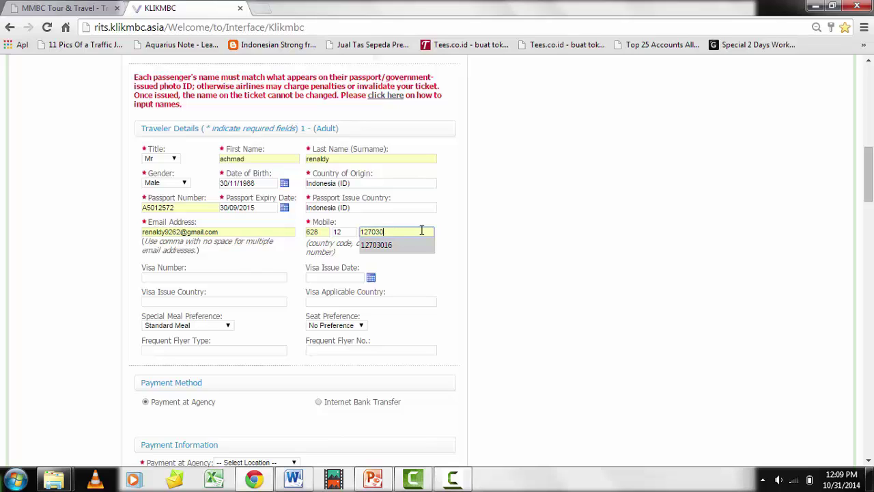
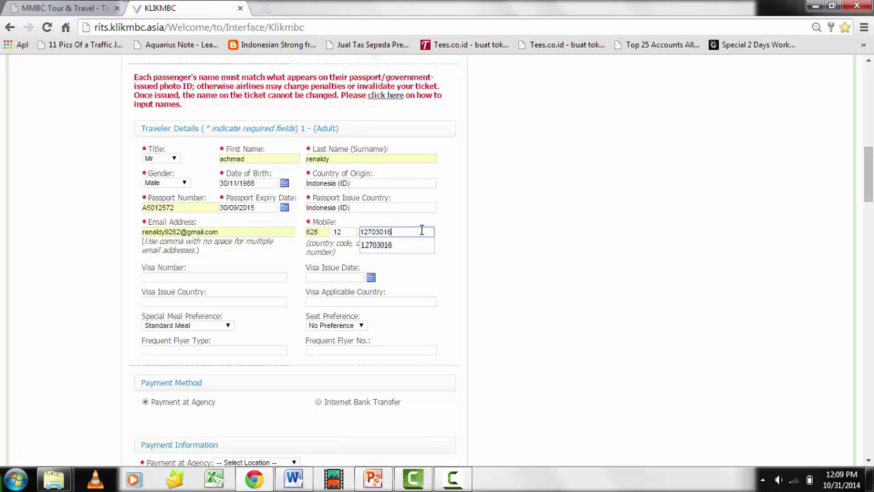
key(Return)
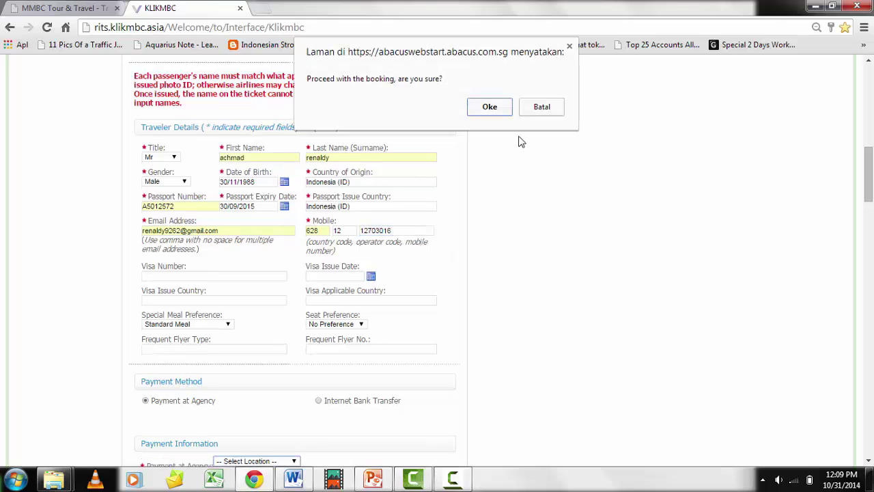
click(569, 47)
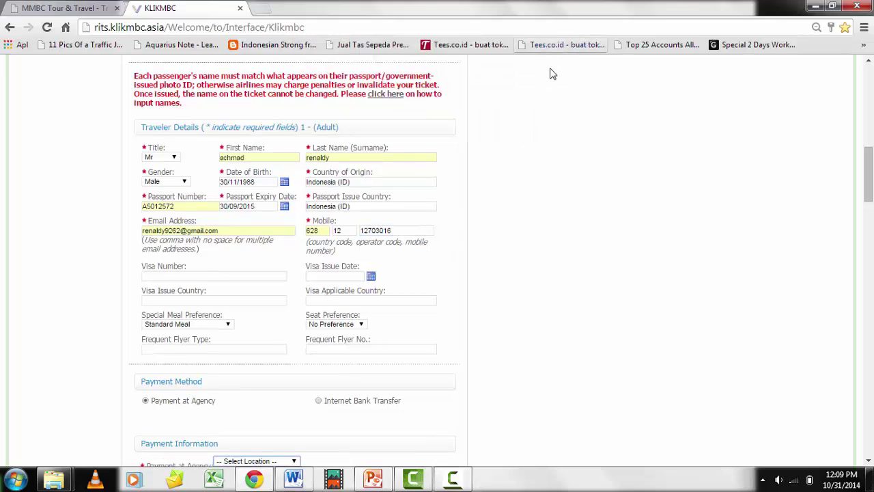
Accept the suggested visa number and set the visa issue date to 31/01/2015
click(199, 276)
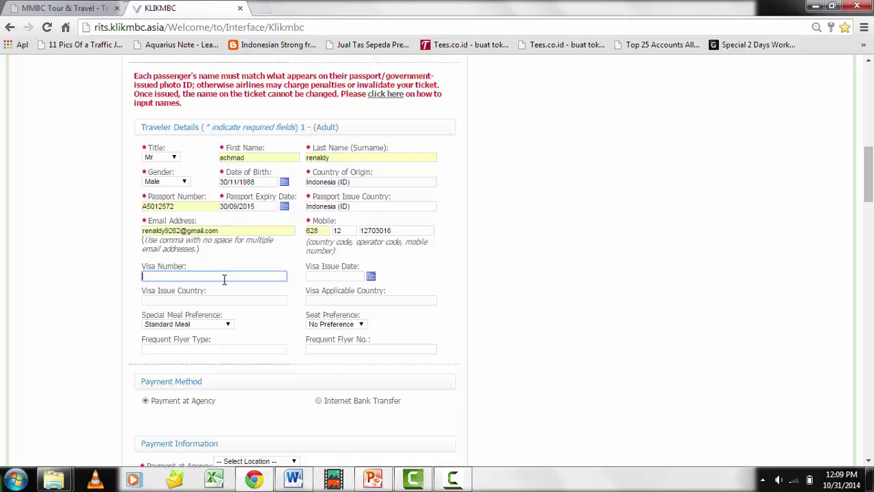
text(B)
key(Down)
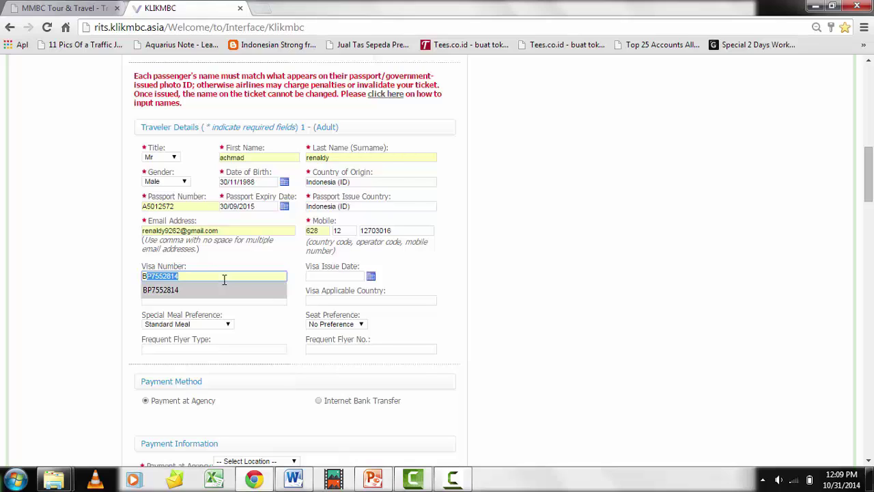
key(Tab)
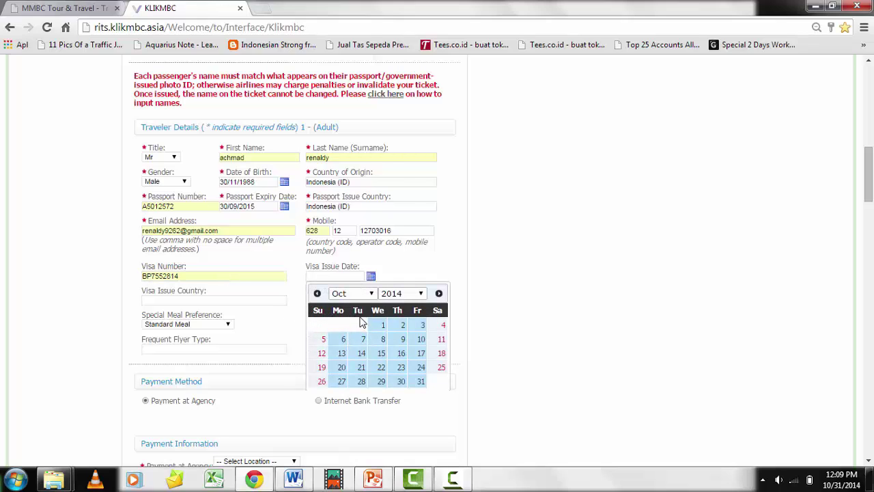
click(439, 294)
click(438, 294)
click(438, 293)
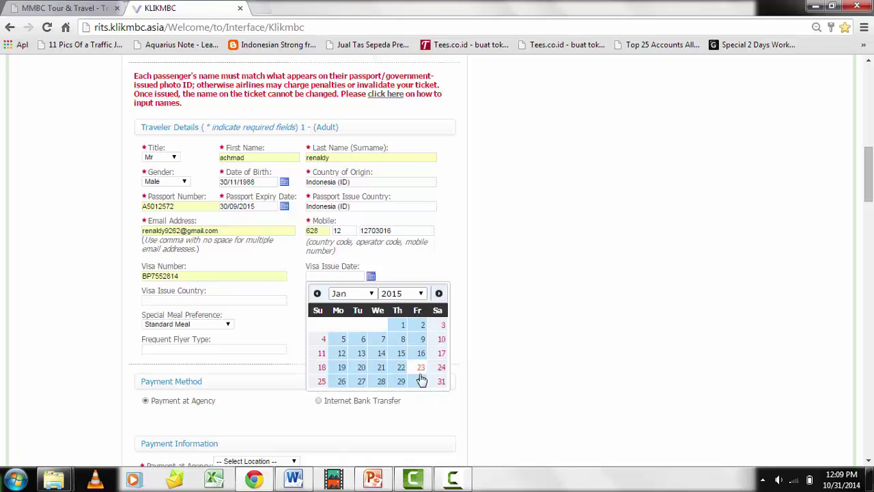
click(440, 382)
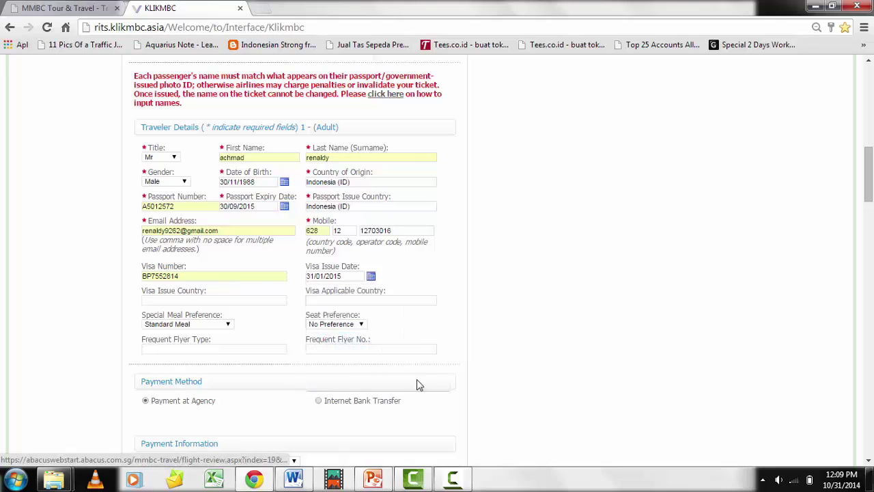
Set visa issue and applicable countries to Indonesia (ID) and keep Standard Meal
click(190, 301)
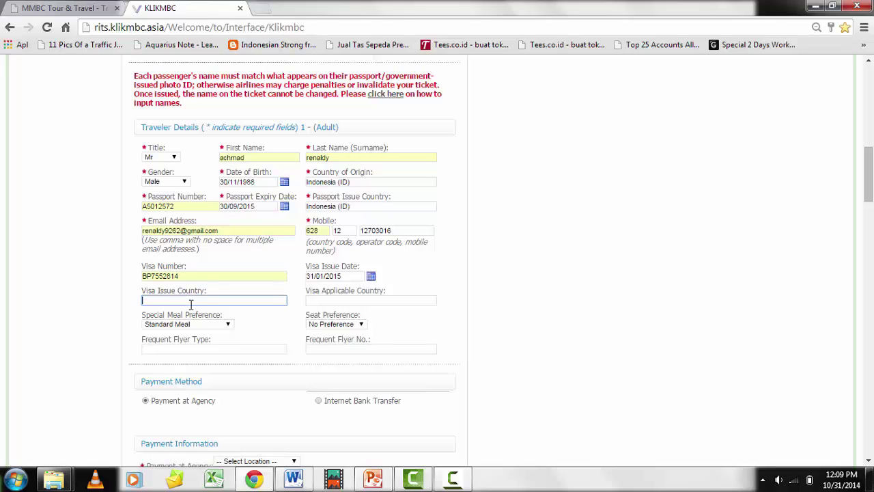
text(indones)
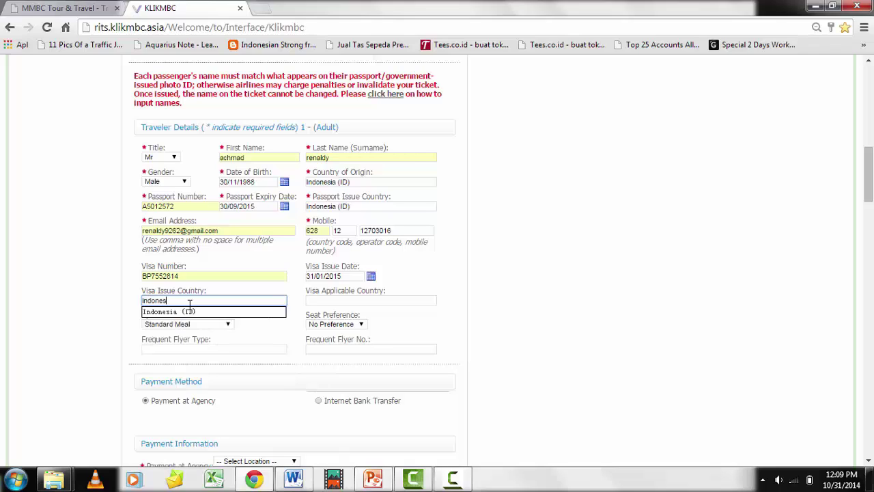
key(Down)
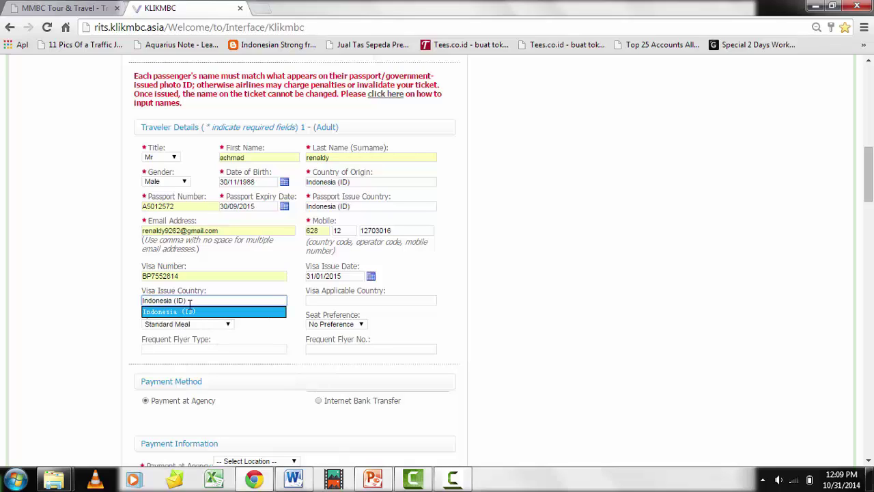
key(Tab)
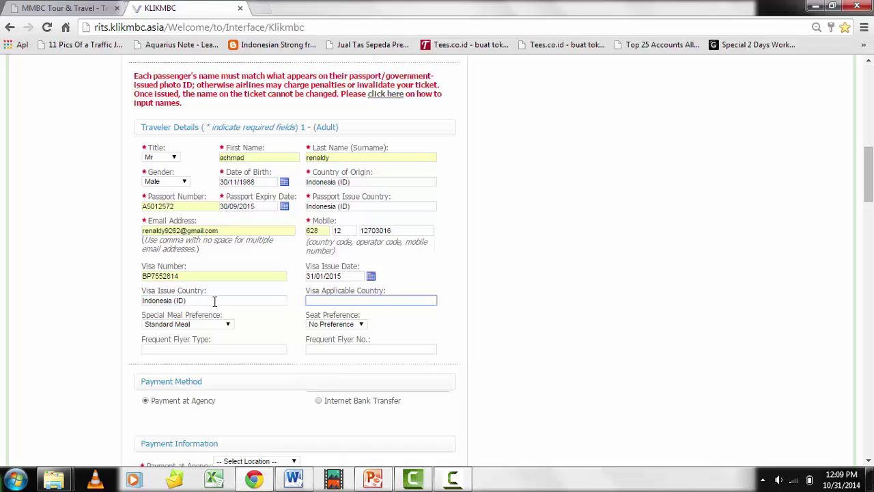
text(ind)
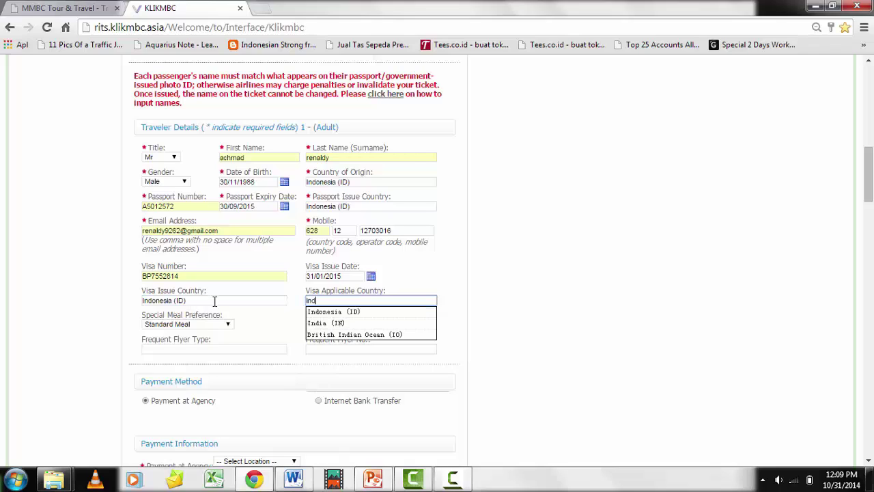
key(Down)
key(Tab)
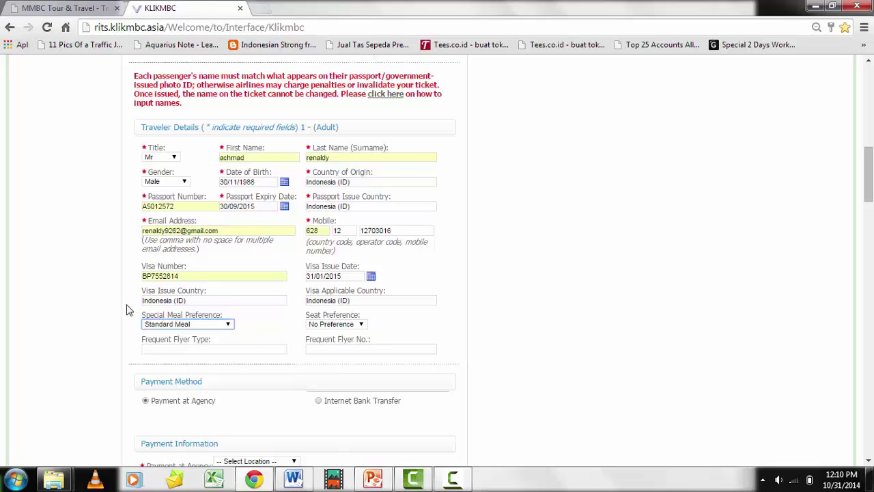
click(208, 326)
click(293, 324)
Set the traveller's seat preference to Window
click(332, 325)
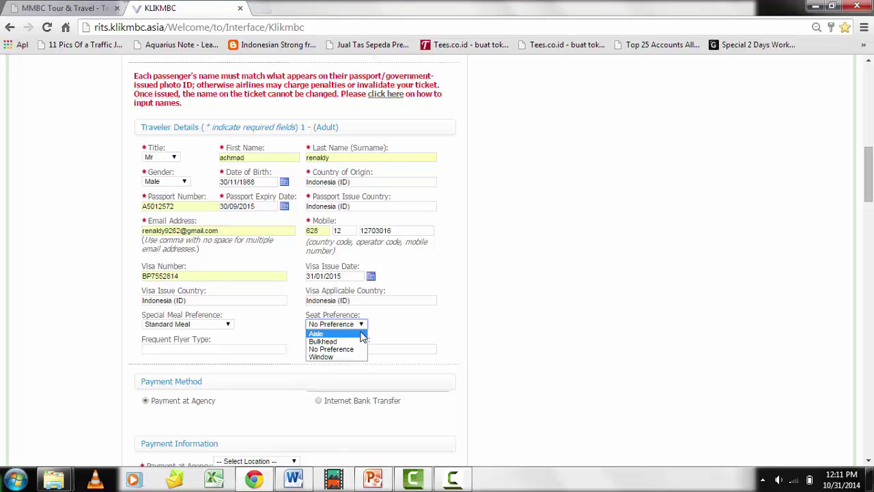
click(335, 358)
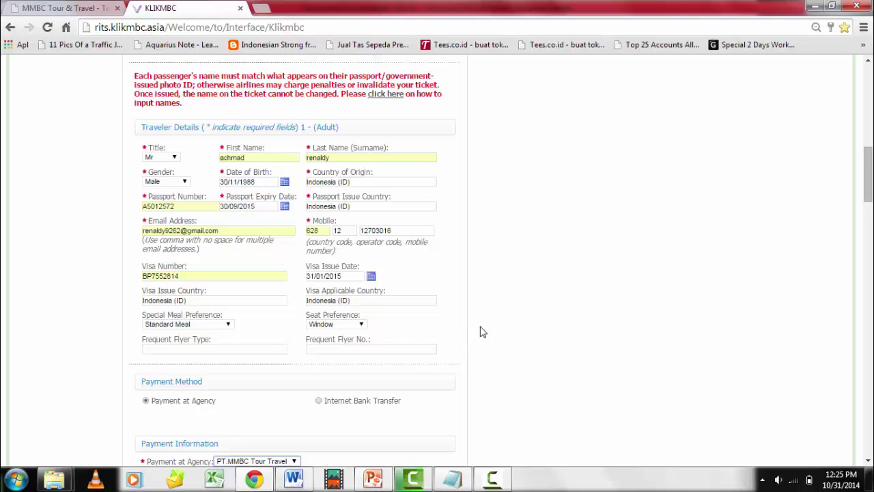
Keep PT.MMBC Tour Travel as the Payment at Agency location
click(203, 347)
click(334, 349)
scroll(334, 351, down, 2)
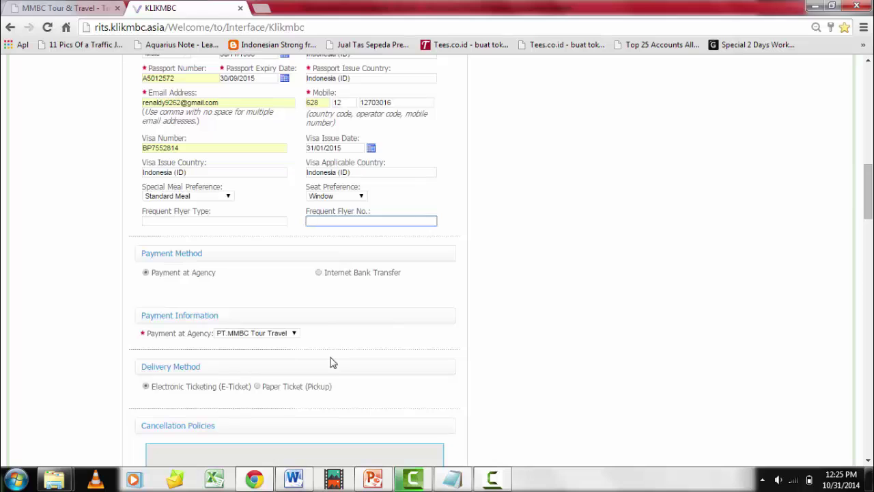
scroll(334, 369, down, 1)
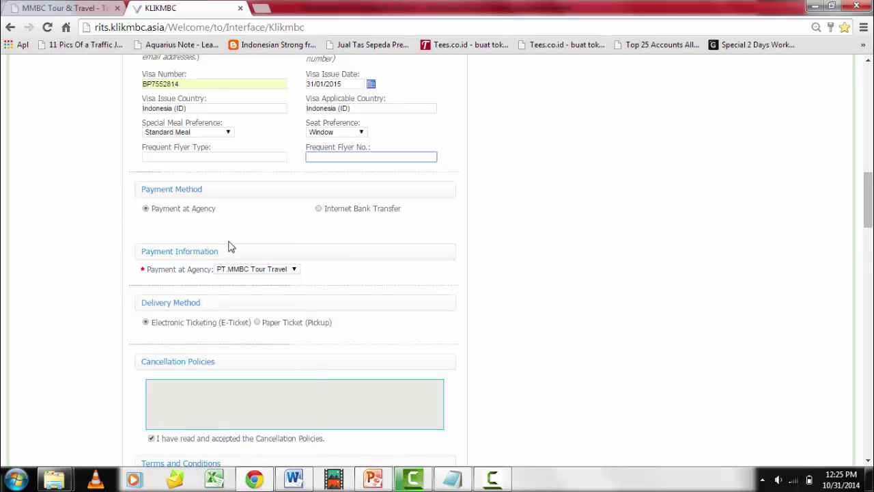
click(285, 271)
click(286, 270)
click(277, 284)
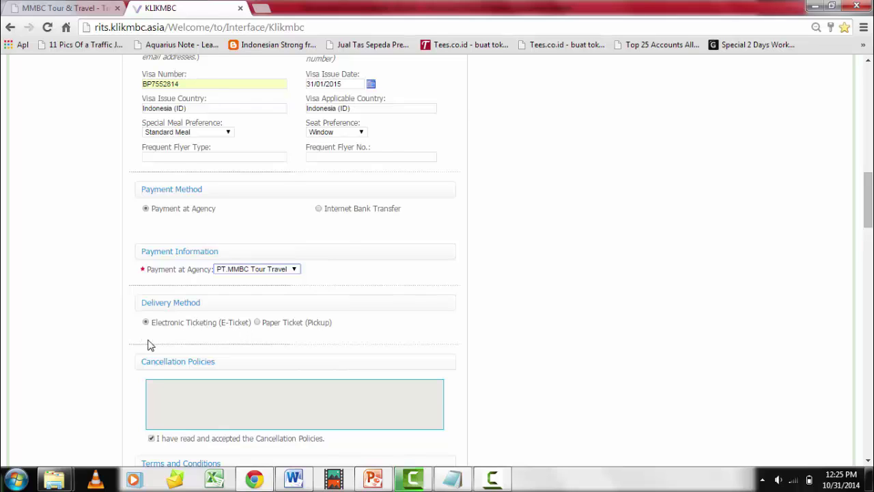
Scroll to the Confirm step and bring up the Word booking confirmation
scroll(143, 343, down, 1)
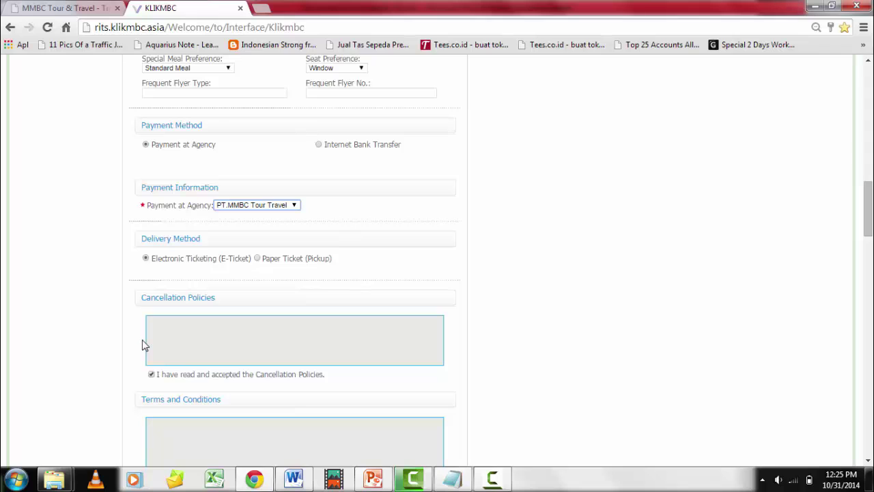
scroll(142, 339, down, 2)
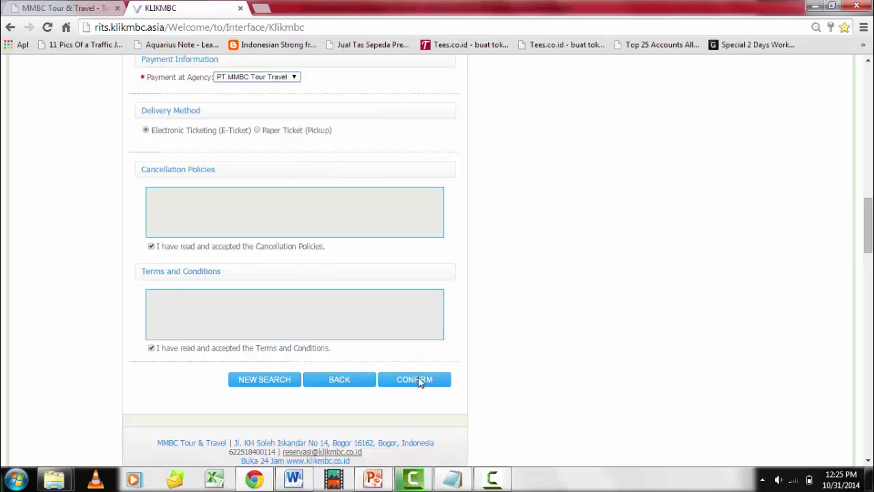
click(294, 478)
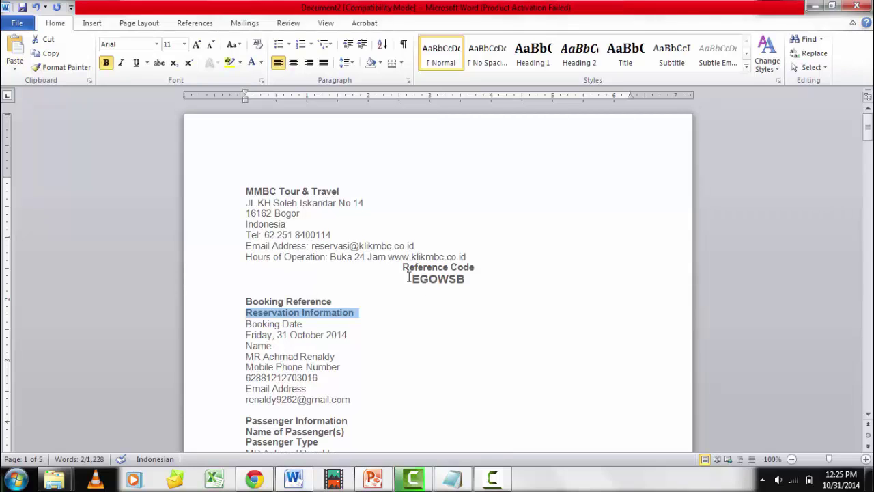
click(230, 305)
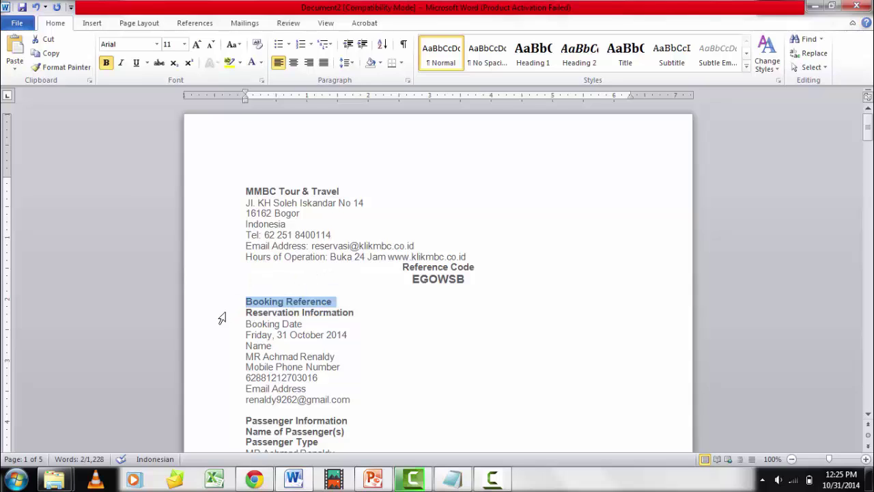
click(224, 315)
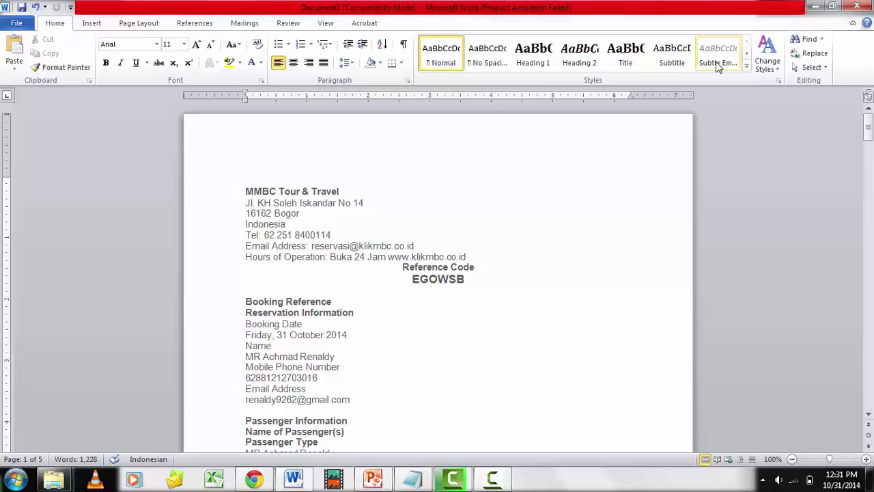
Hide Word and open KLIKMBC's Transaksi Manual section
click(819, 7)
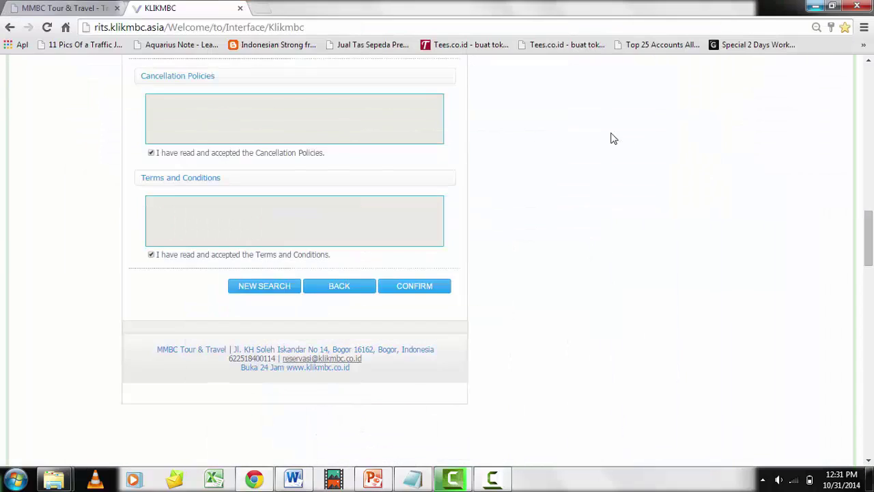
scroll(611, 137, up, 7)
scroll(610, 137, up, 9)
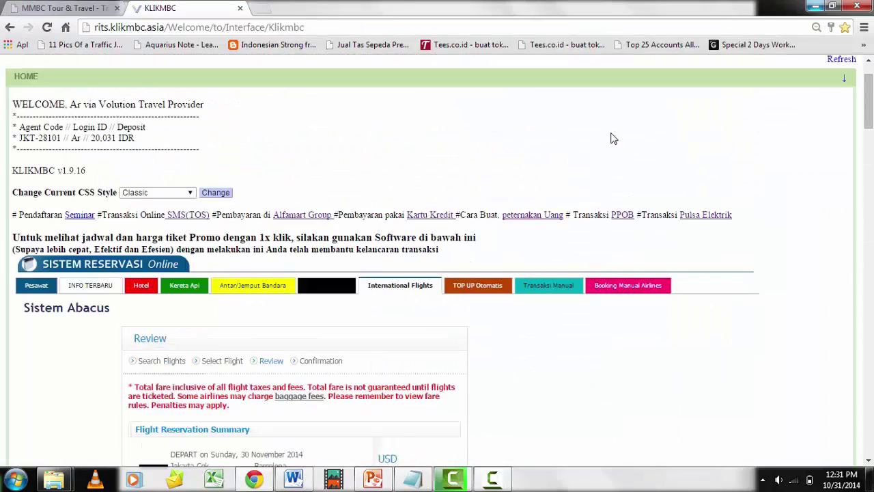
scroll(611, 137, down, 2)
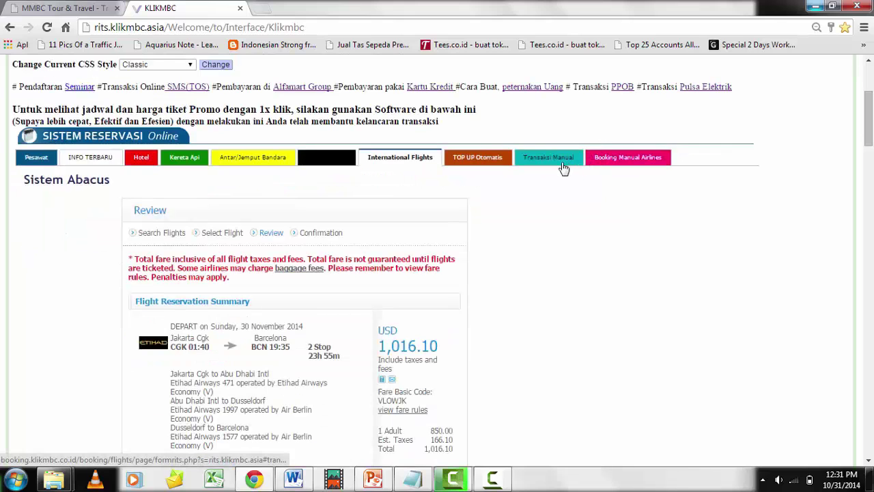
click(561, 165)
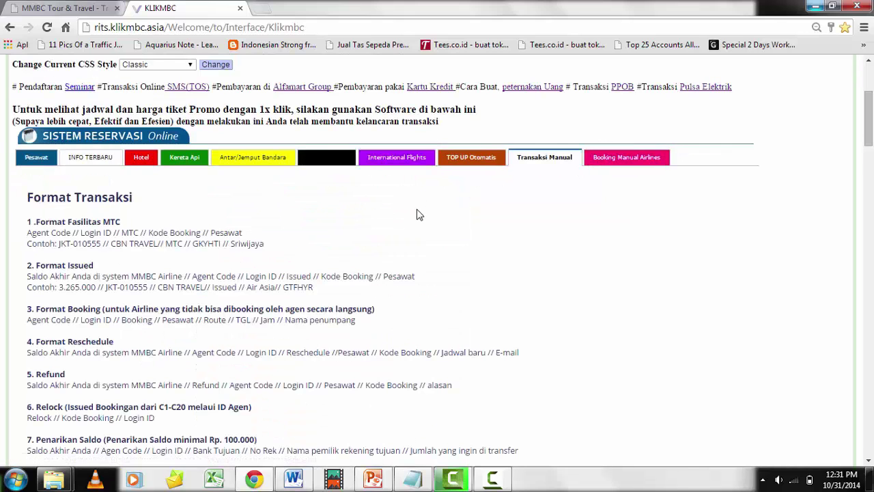
scroll(418, 216, down, 3)
scroll(132, 274, down, 2)
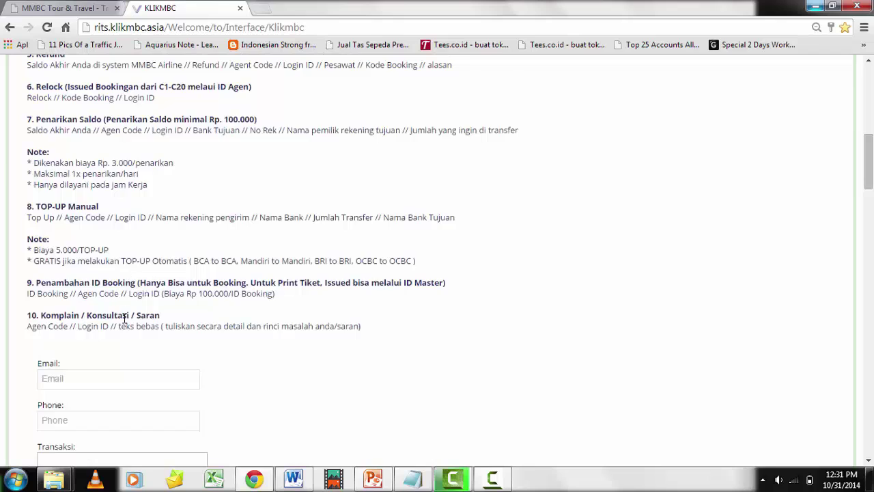
scroll(116, 286, down, 2)
Visit the e-mail, phone and Transaksi fields, then close the still-loading 'Membuka...' tab
click(132, 254)
click(147, 294)
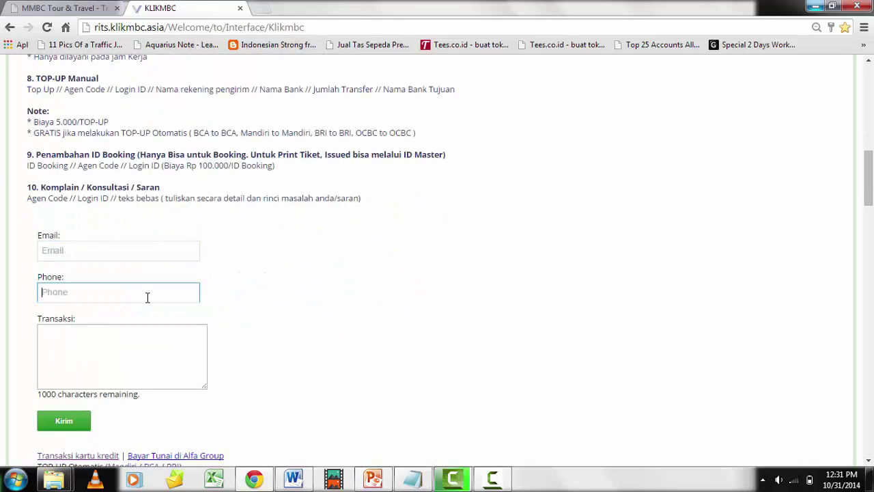
click(108, 342)
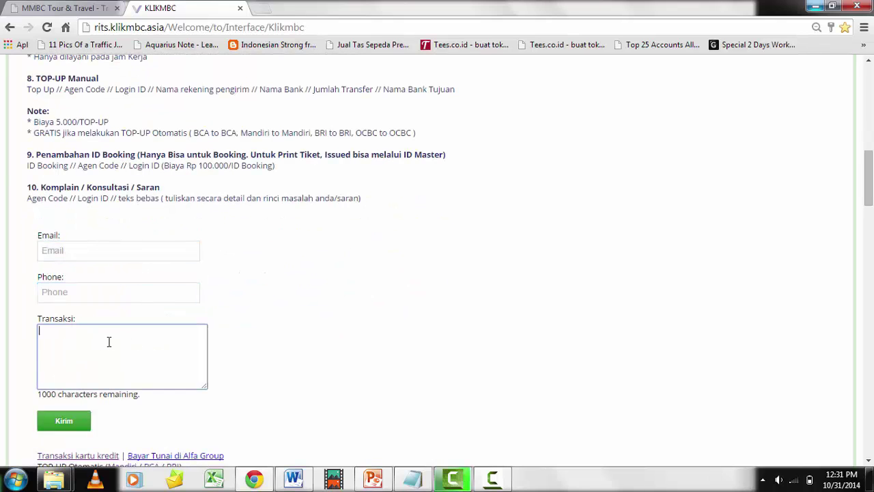
scroll(171, 266, up, 2)
scroll(170, 266, up, 2)
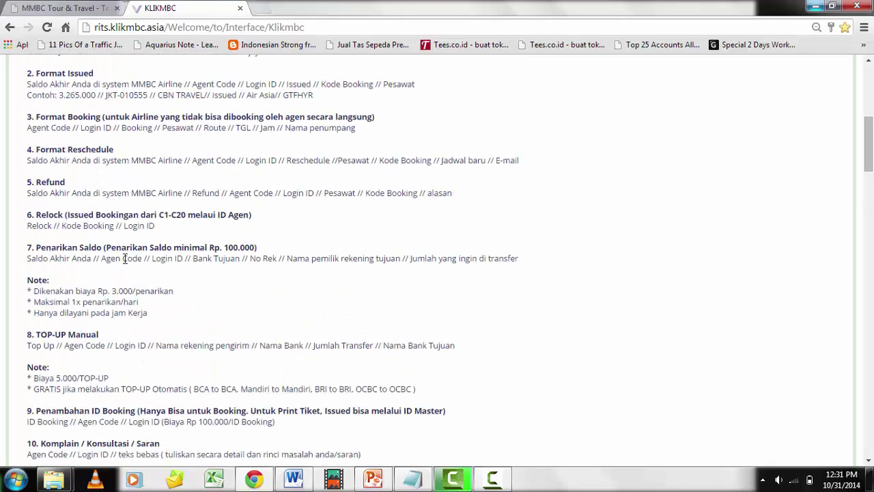
scroll(79, 214, up, 2)
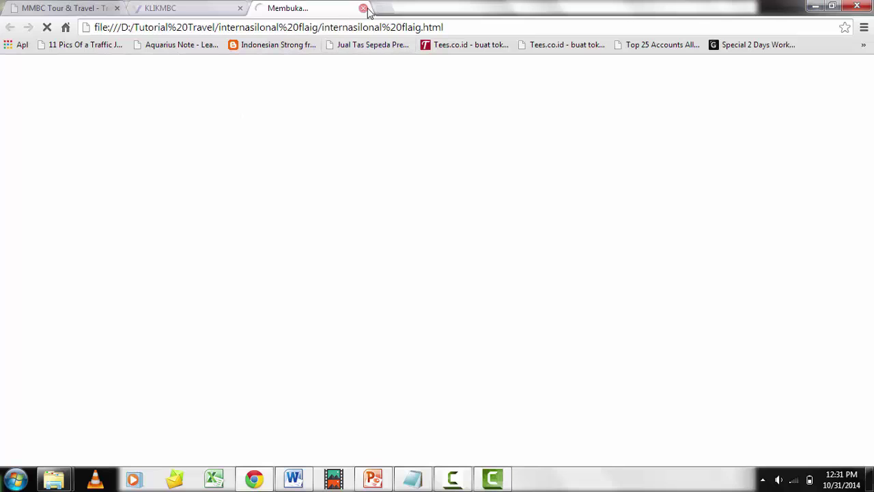
click(363, 8)
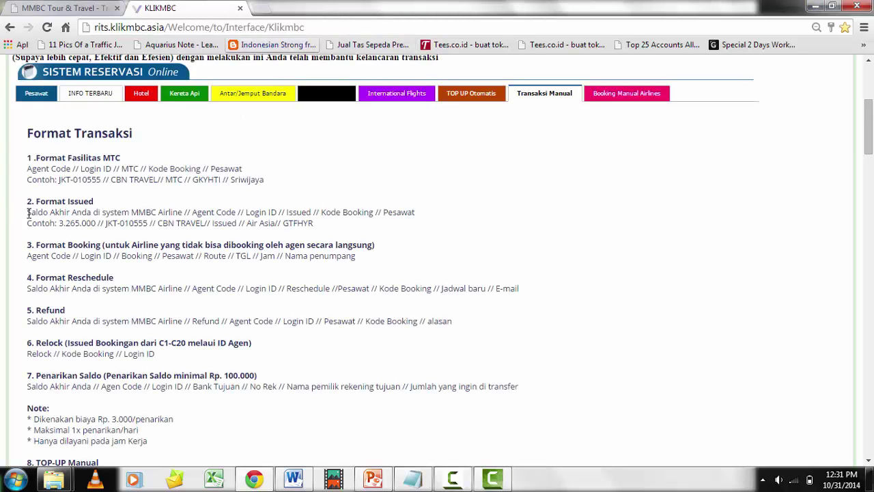
Copy the Format Issued line and paste it into the Transaksi box
drag(29, 213, 419, 213)
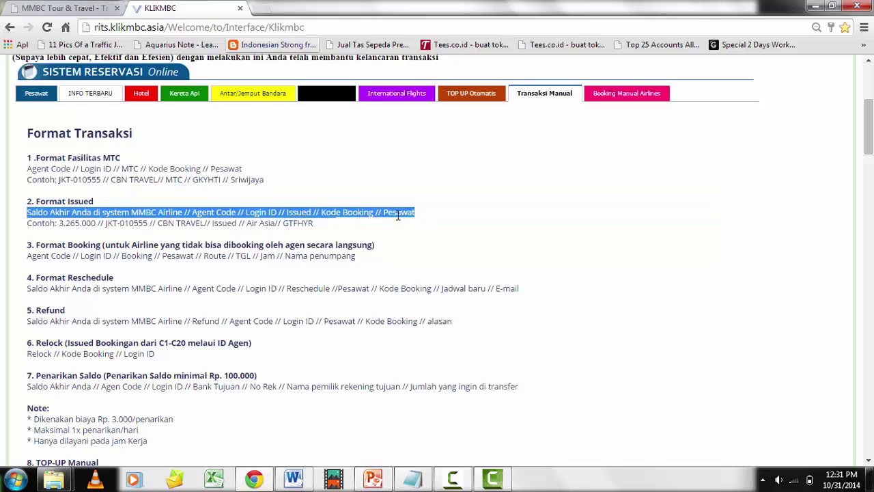
right_click(386, 211)
click(410, 218)
scroll(279, 279, down, 6)
click(157, 282)
right_click(103, 273)
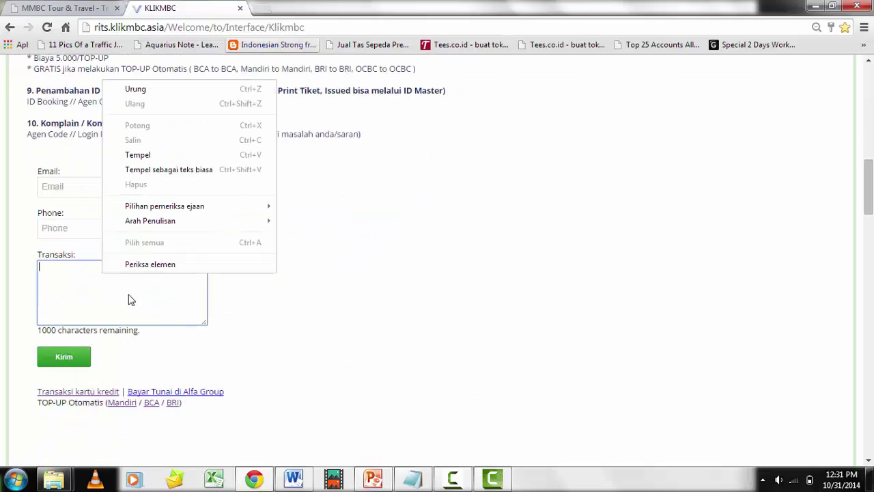
click(138, 155)
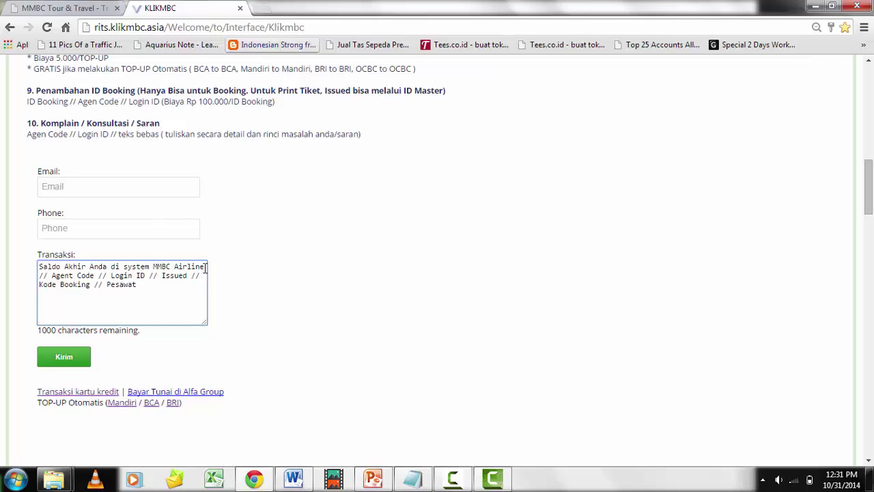
Replace the Saldo placeholder with 20031 and fill in the agent code
drag(205, 268, 36, 268)
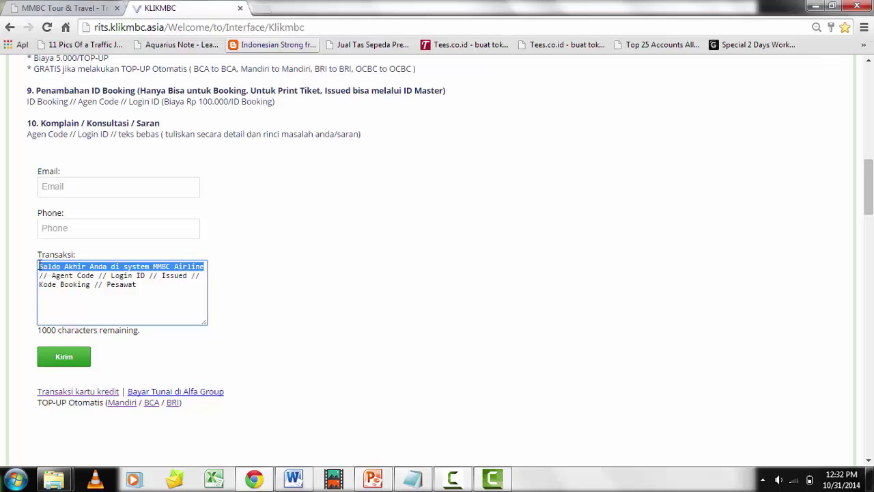
key(BackSpace)
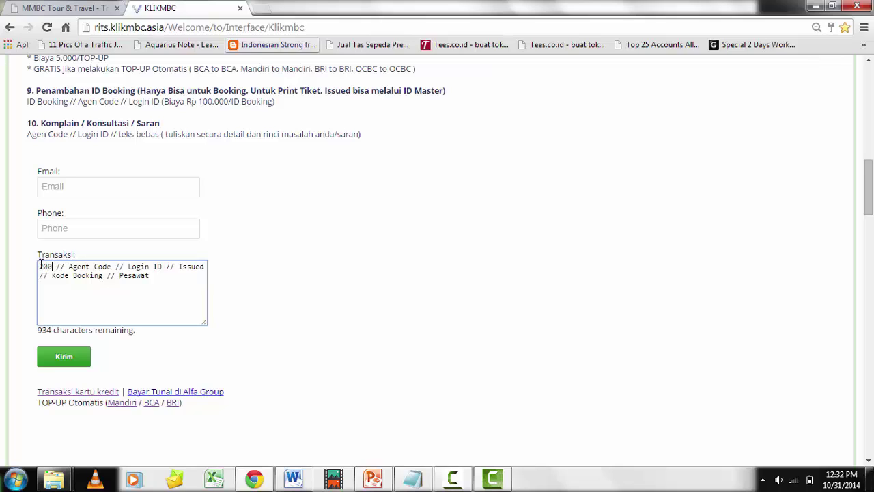
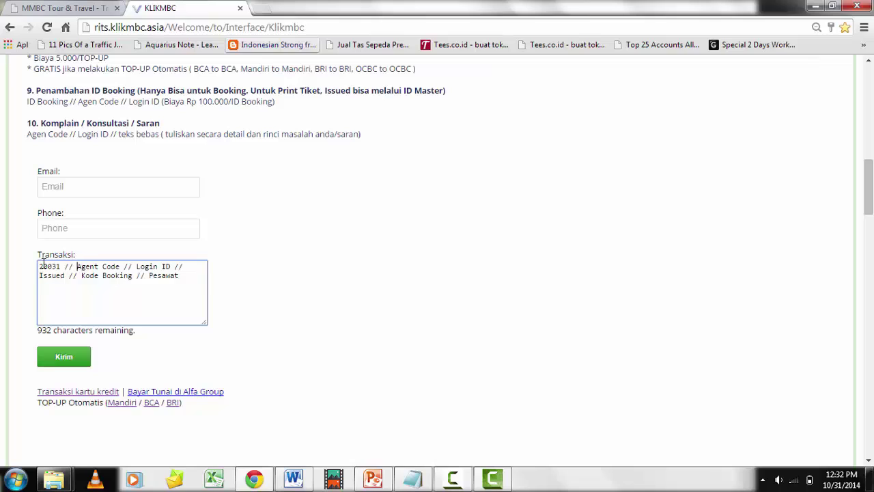
key(shift+Right)
key(shift+Right)
key(shift+Right)
key(shift+Right)
key(shift+Right)
key(shift+Right)
key(shift+Right)
key(shift+Right)
key(shift+Right)
key(shift+Right)
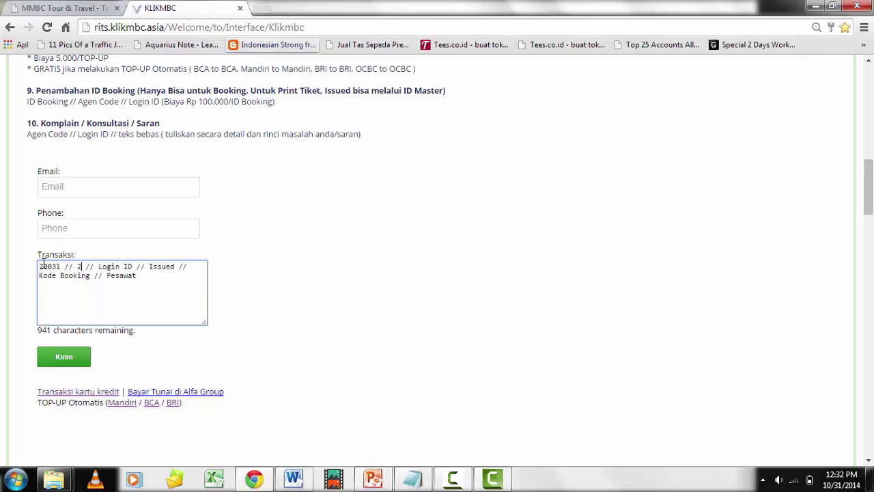
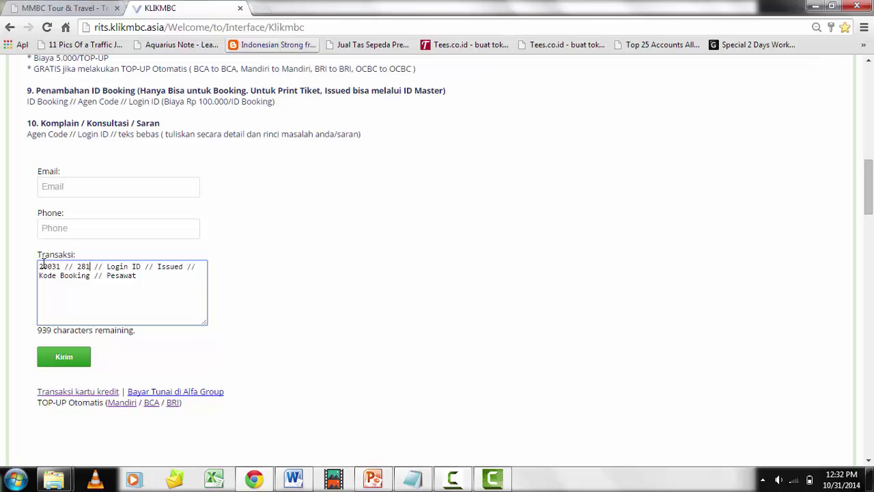
key(Right)
key(Right)
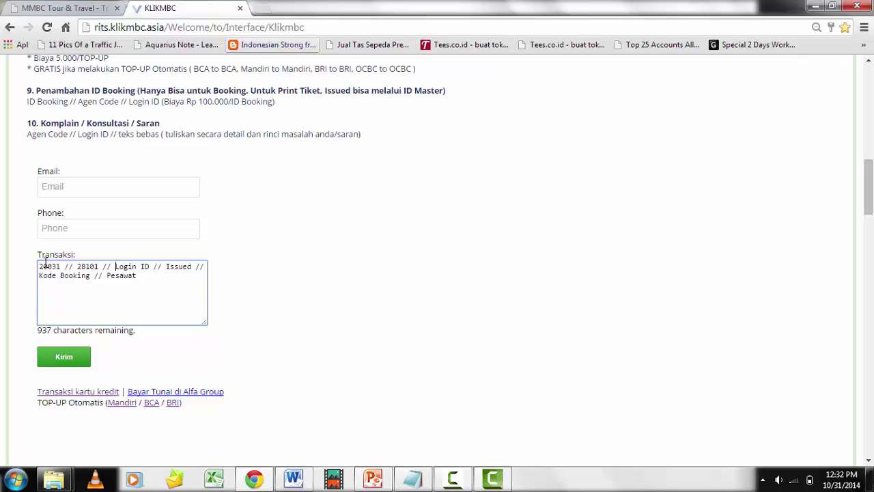
key(Return)
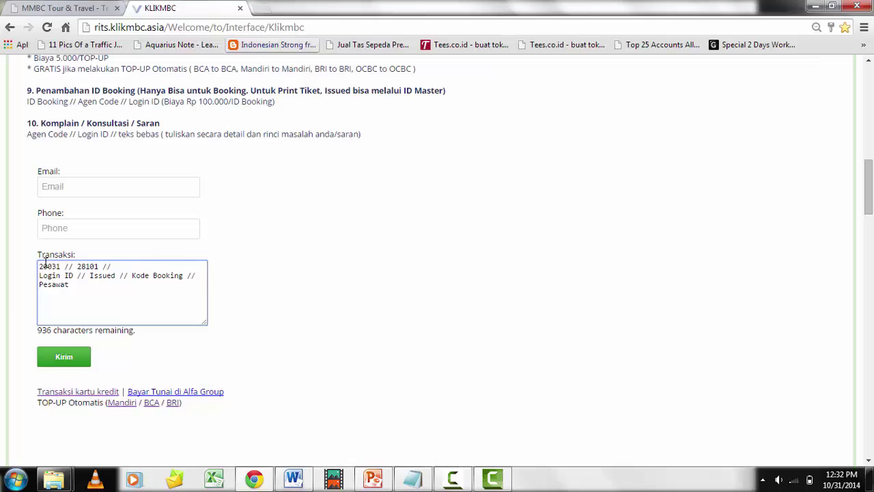
key(BackSpace)
Enter the login ID and select the Kode Booking placeholder
key(shift+Right)
key(shift+Right)
key(shift+Right)
key(shift+Right)
key(shift+Right)
key(shift+Right)
key(shift+Right)
key(shift+Right)
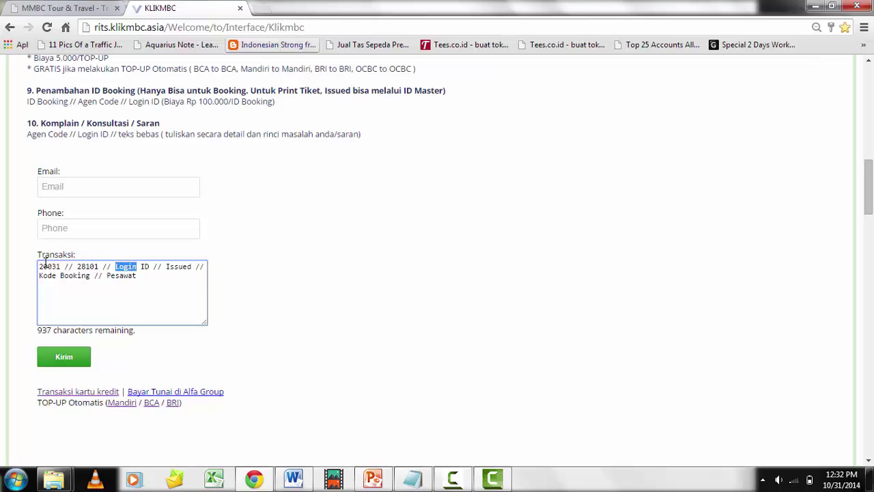
text(AR)
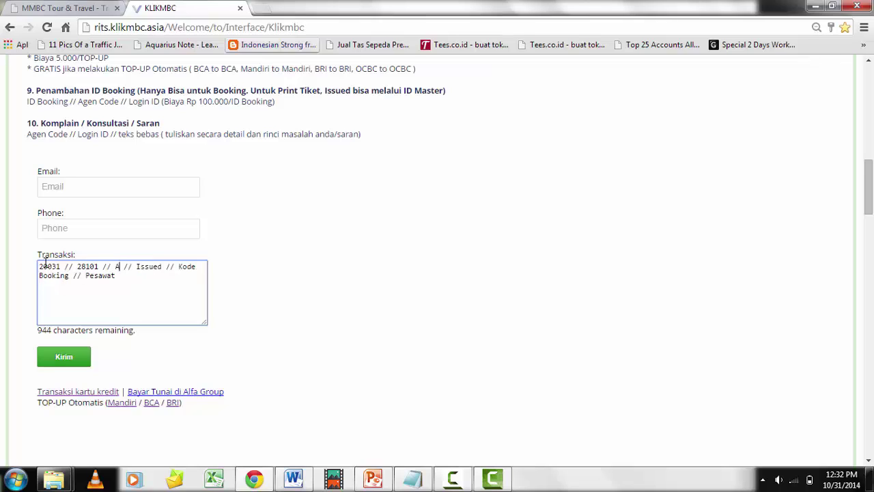
key(Right)
key(Right)
key(Right)
key(Right)
key(Right)
key(Right)
key(Right)
key(Right)
key(Right)
key(shift+Right)
key(shift+Right)
key(shift+Right)
key(shift+Right)
key(shift+Right)
key(shift+Right)
key(shift+Right)
key(shift+Right)
key(shift+Right)
key(shift+Right)
key(shift+Right)
key(shift+Right)
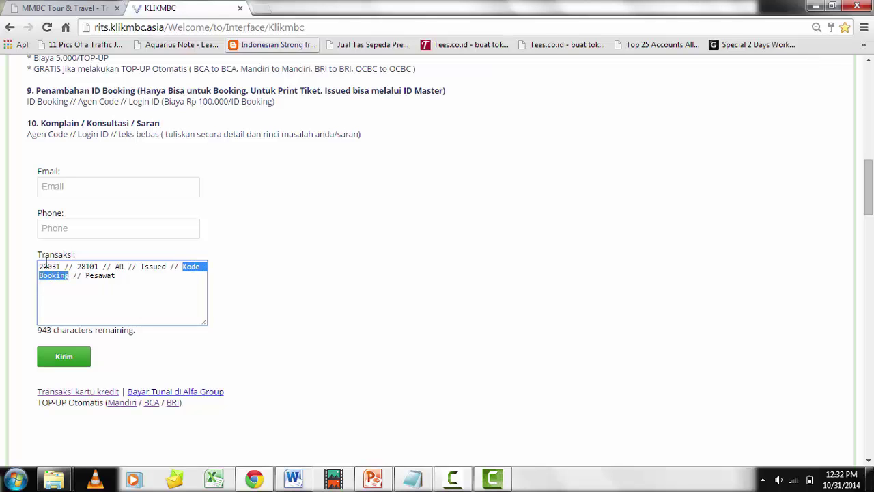
Look up the booking code in Word and type it over 'Kode Booking'
click(307, 484)
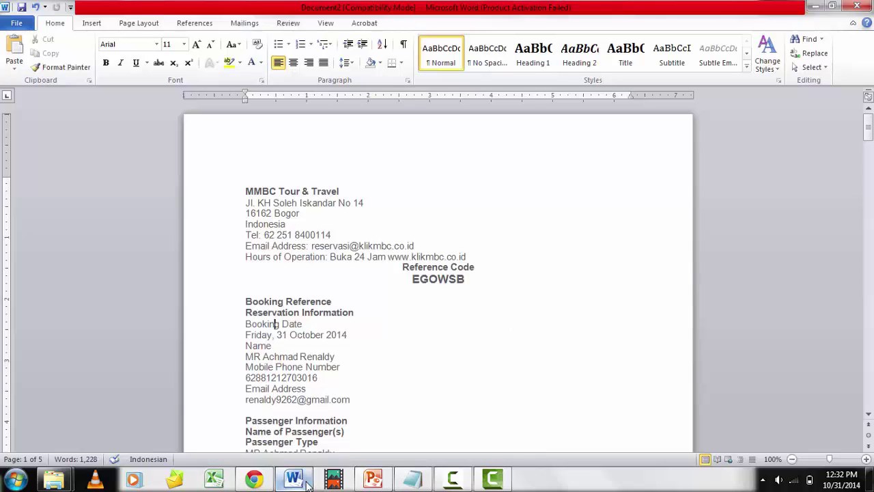
click(306, 483)
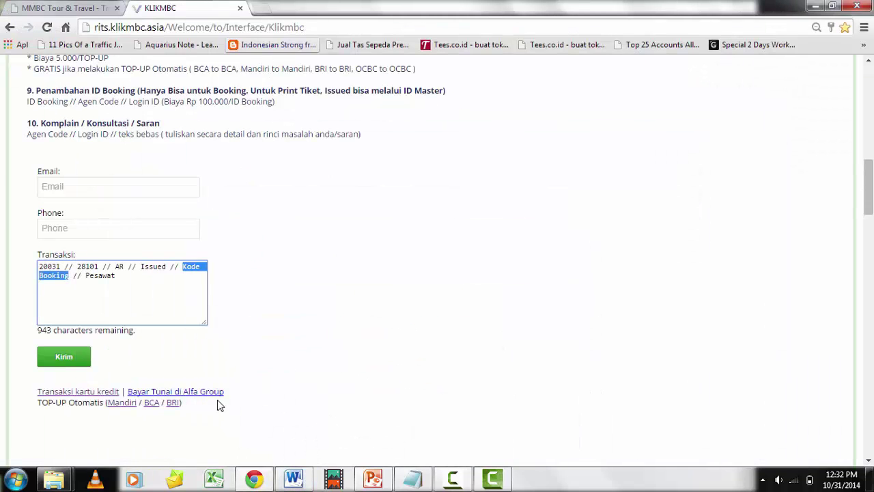
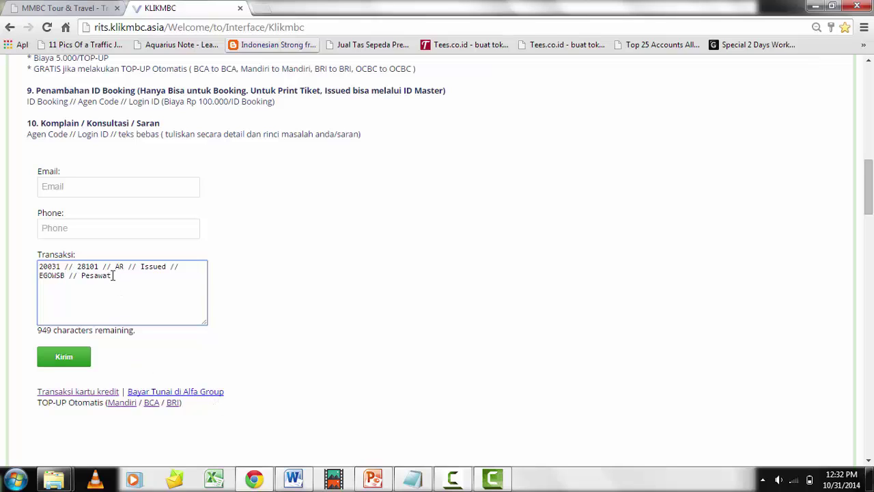
Replace the 'Pesawat' placeholder with Etihad Airways
drag(114, 275, 83, 275)
text(Etha)
key(BackSpace)
key(BackSpace)
text(ihad Air)
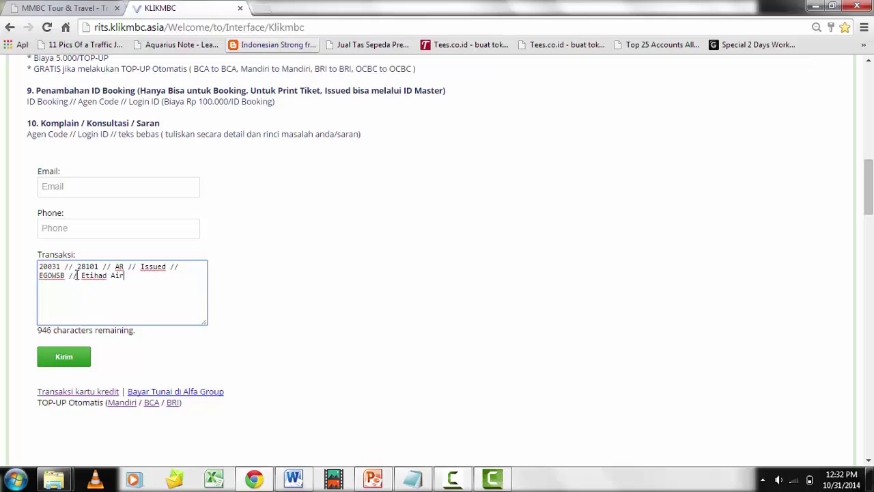
text(ways)
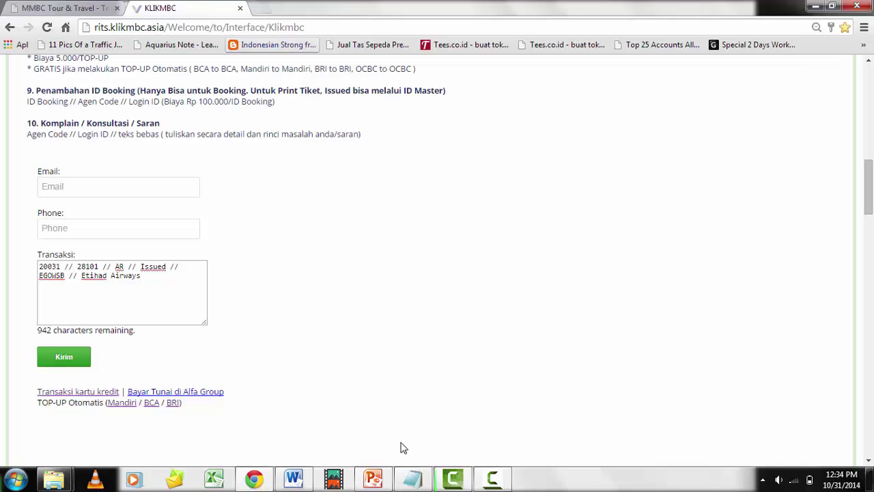
click(415, 479)
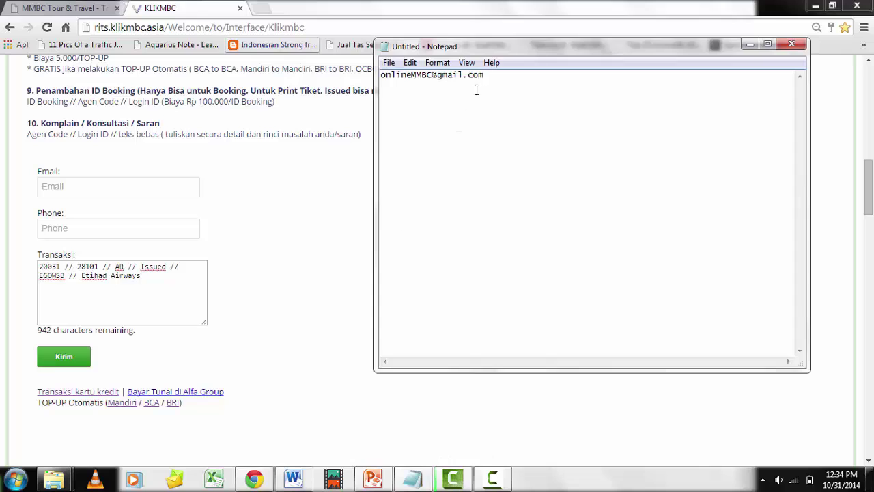
drag(491, 78, 377, 77)
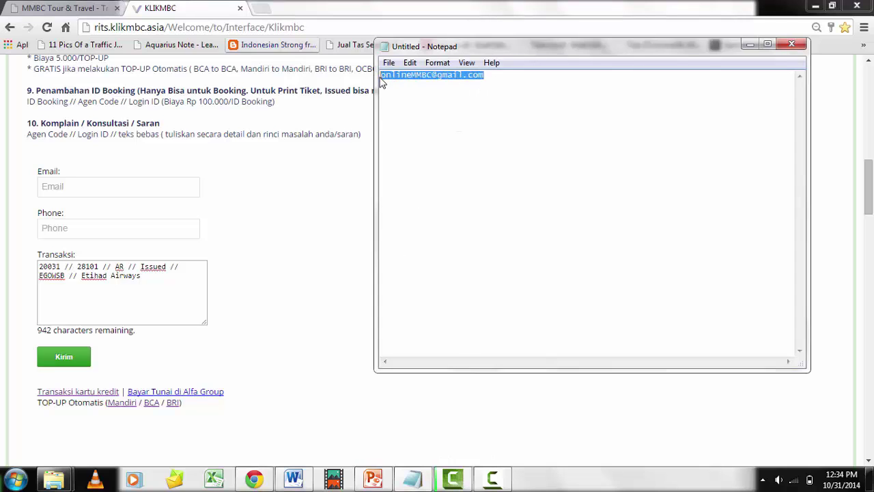
click(526, 83)
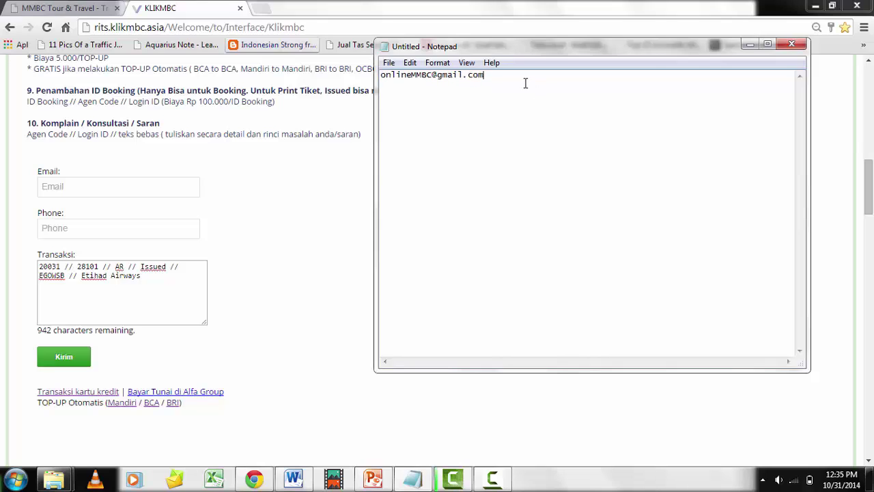
click(750, 44)
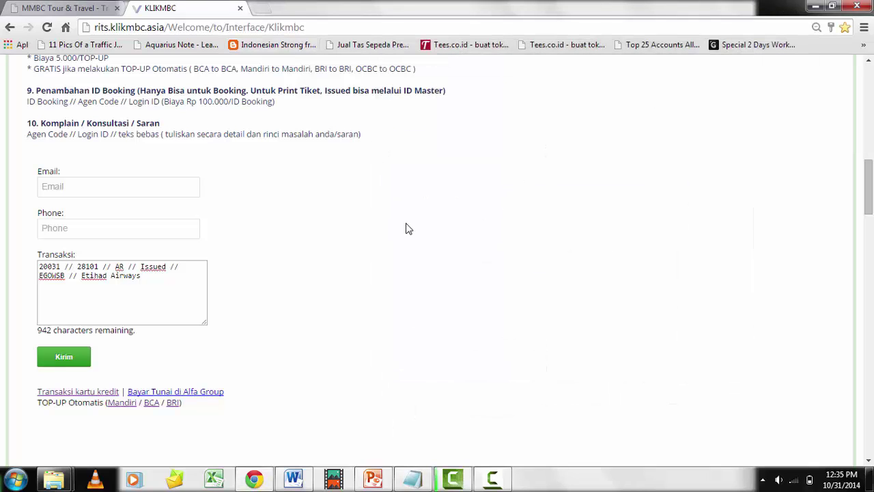